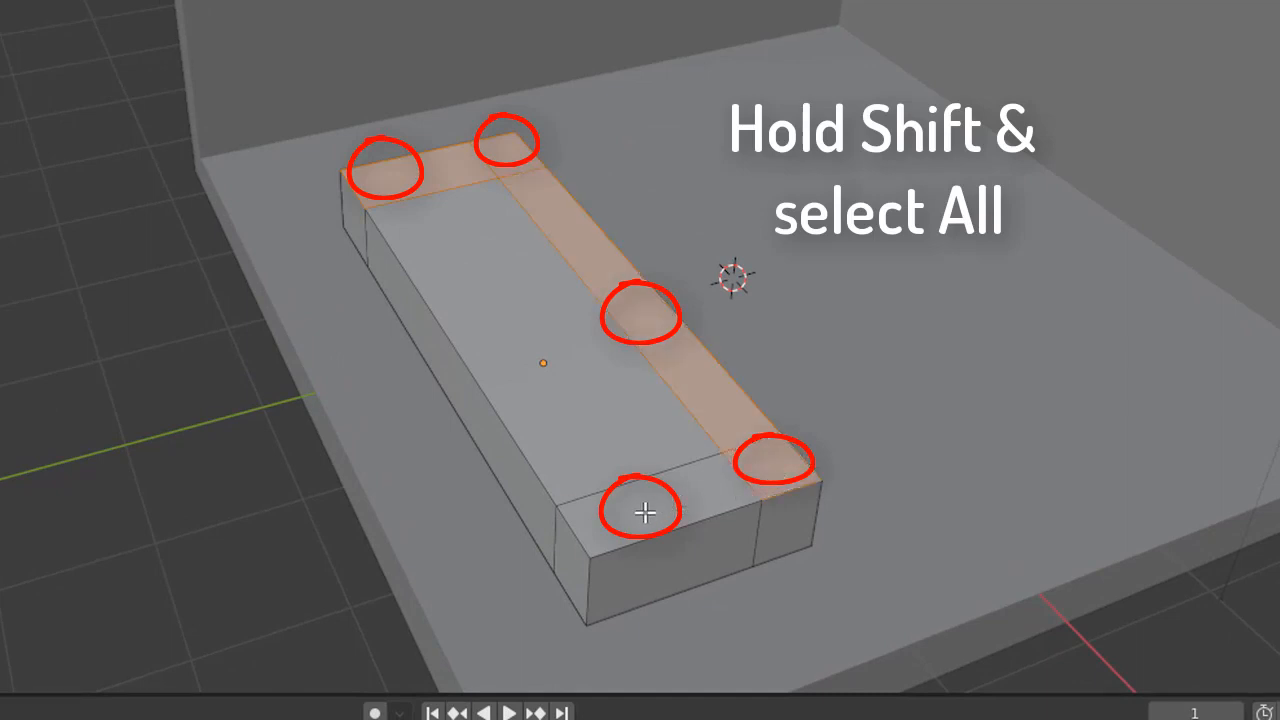
Step: Extrude the couch's selected border faces upward into armrests, and raise the three rear faces further along Z as the backrest
key("e")
key("z")
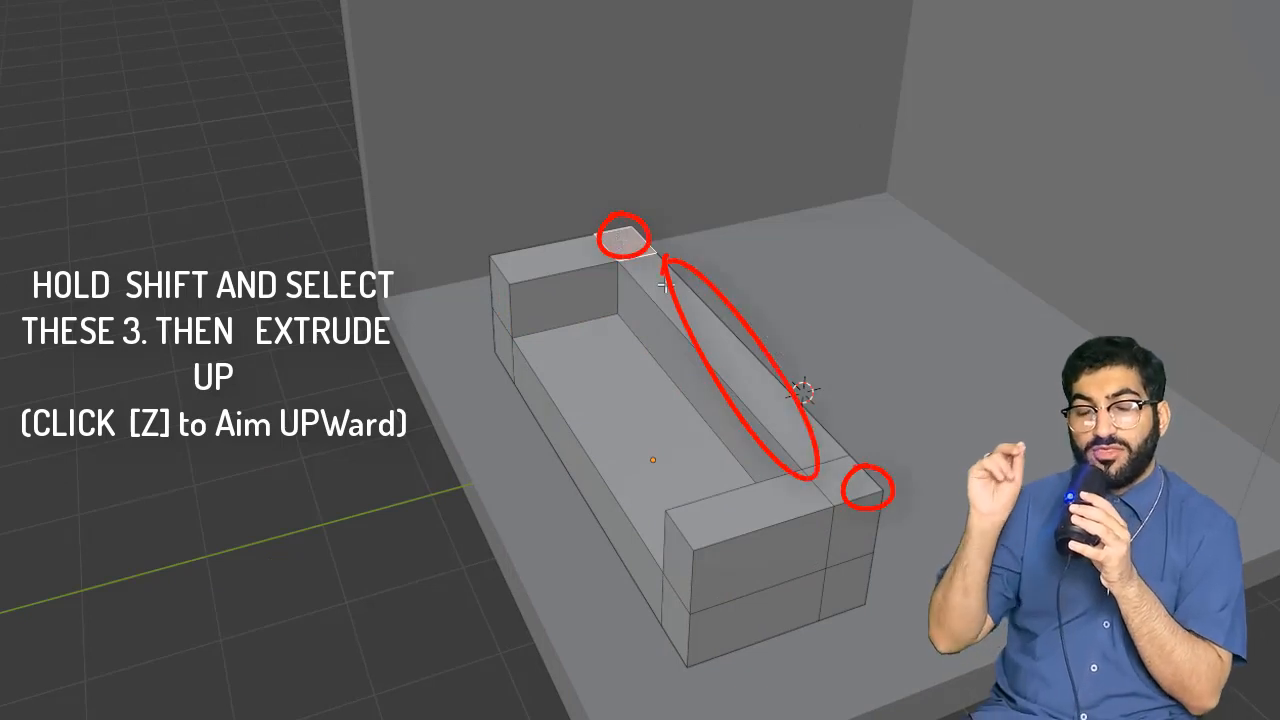
left_click(838, 488, "shift")
key("e")
key("z")
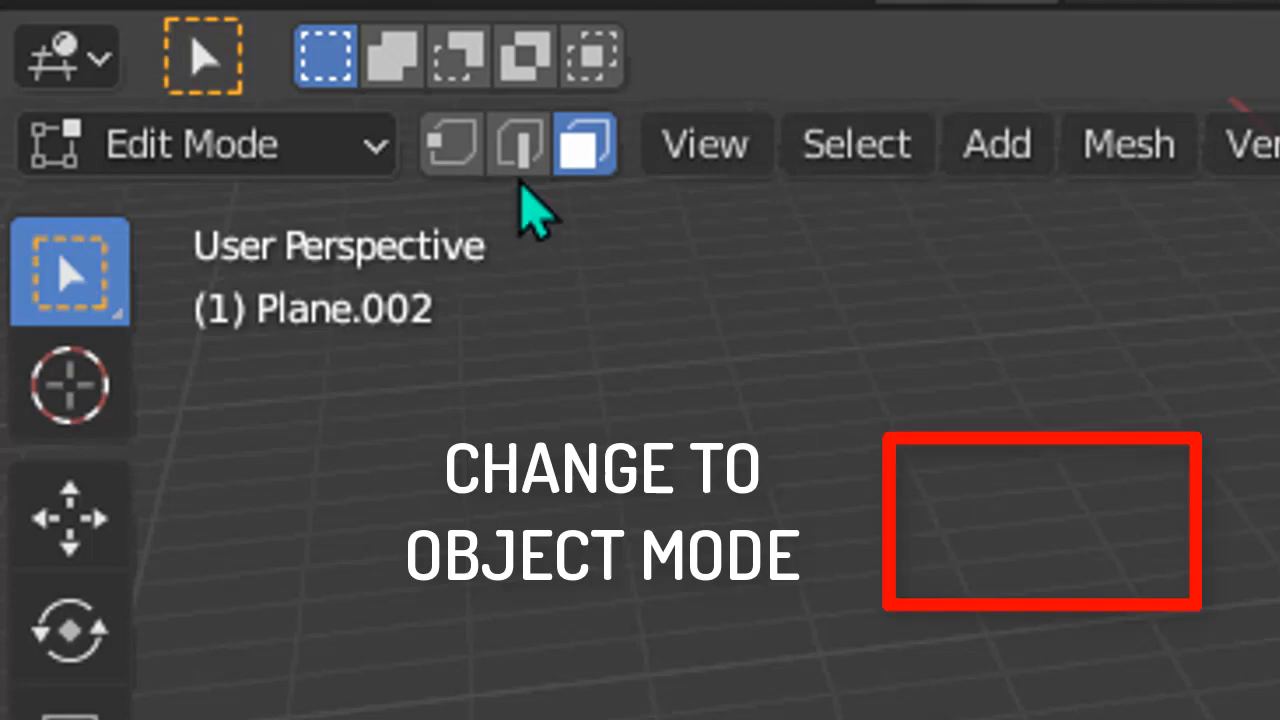
Step: Return to Object Mode, add a Subdivision Surface modifier to the couch and shade it smooth
left_click(325, 145)
left_click(332, 215)
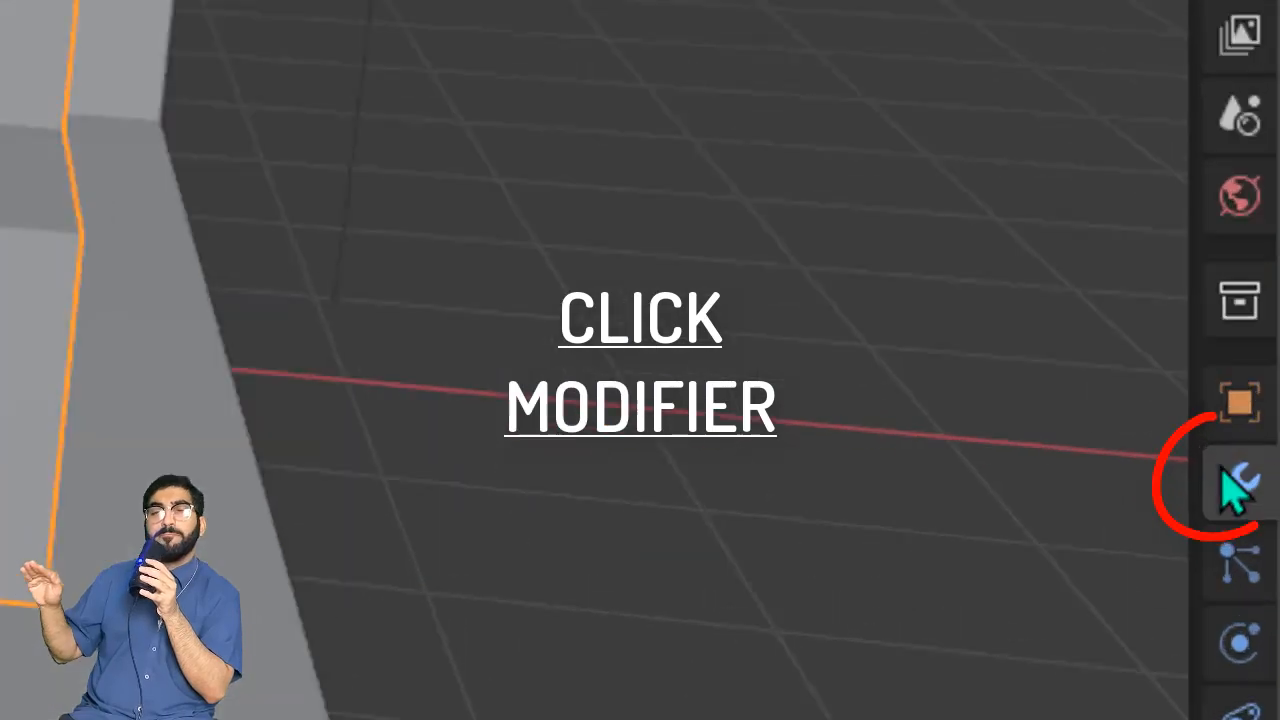
left_click(1262, 389)
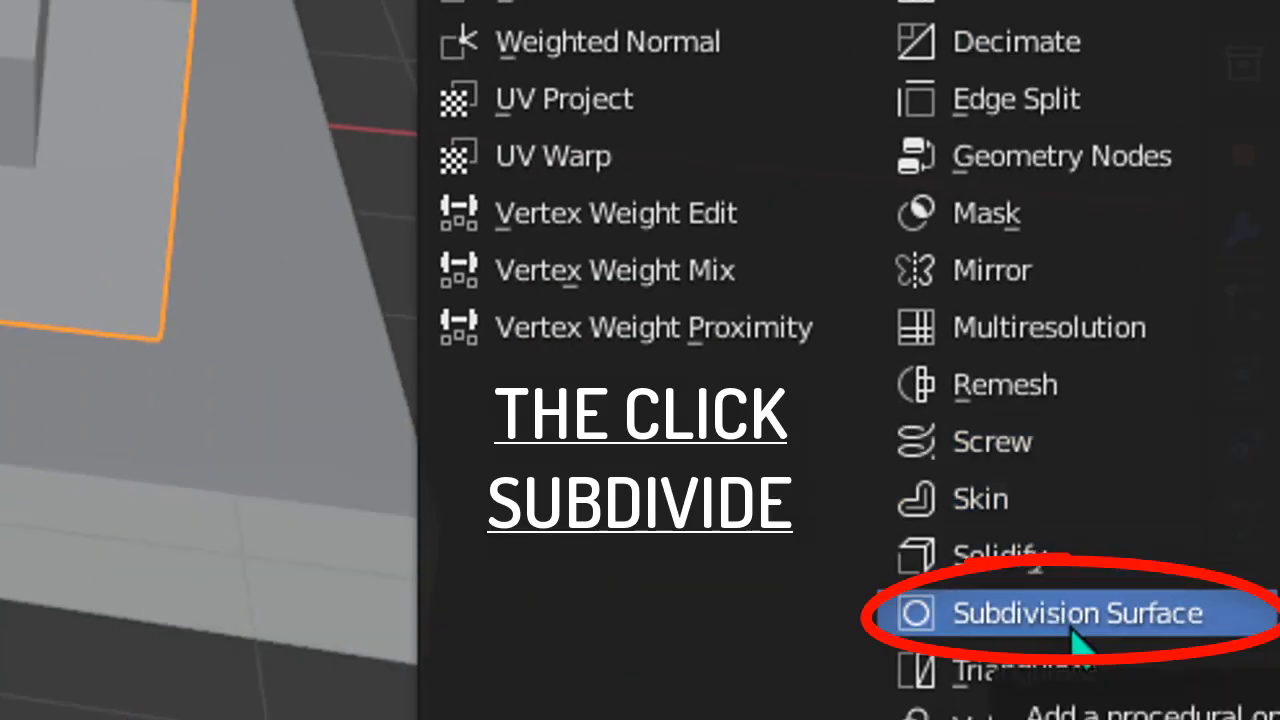
left_click(1072, 628)
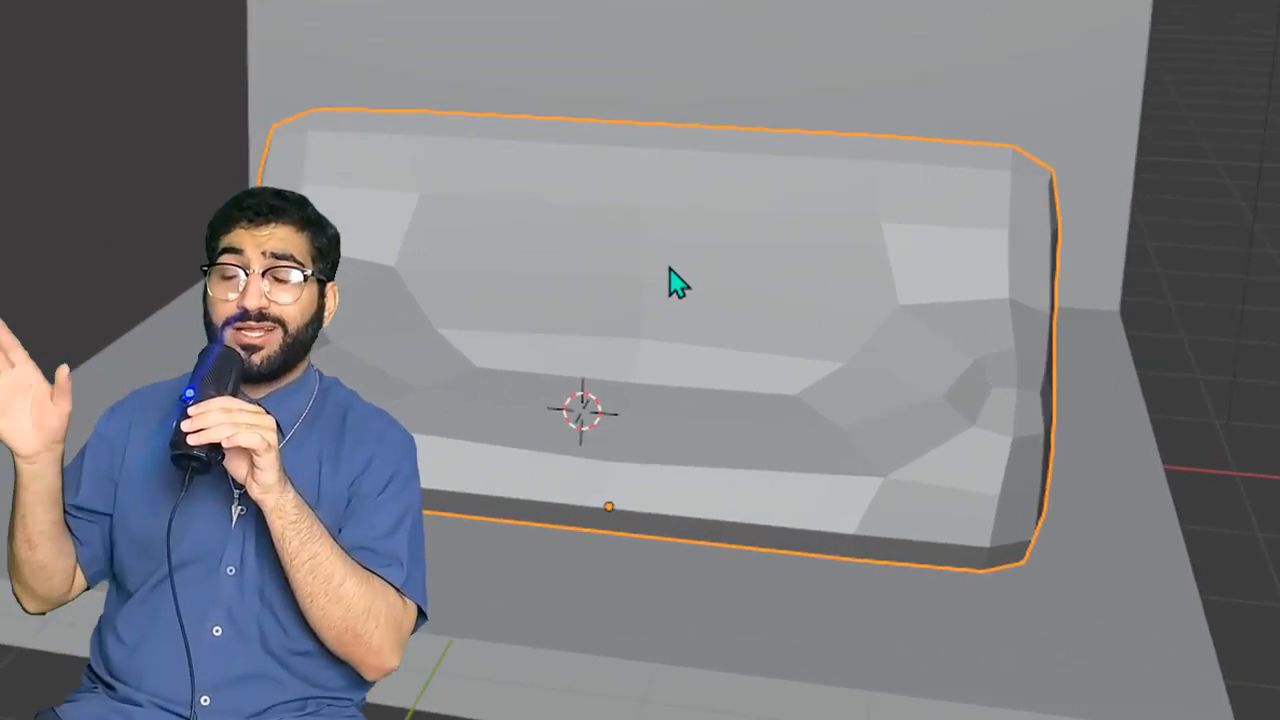
right_click(500, 332)
left_click(634, 259)
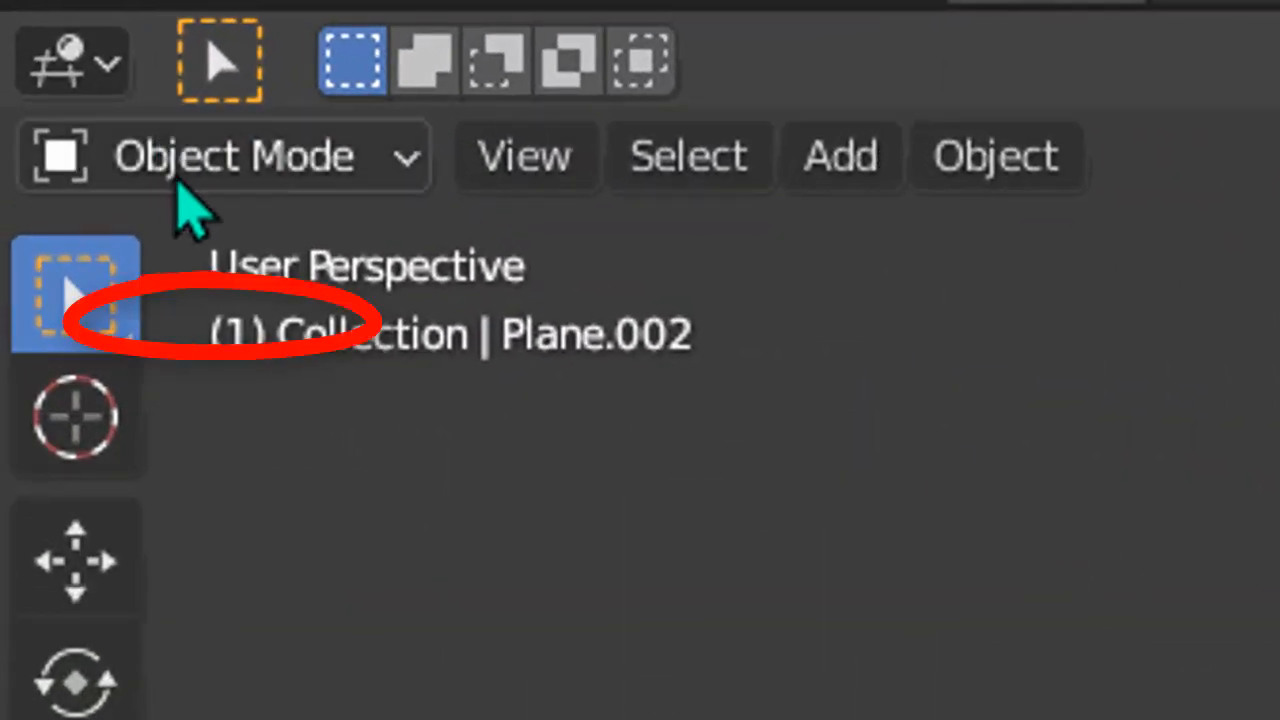
Step: In Edit Mode, add a lengthwise-spaced pair of loop cuts to the couch, slid toward its two armrest ends
left_click(178, 182)
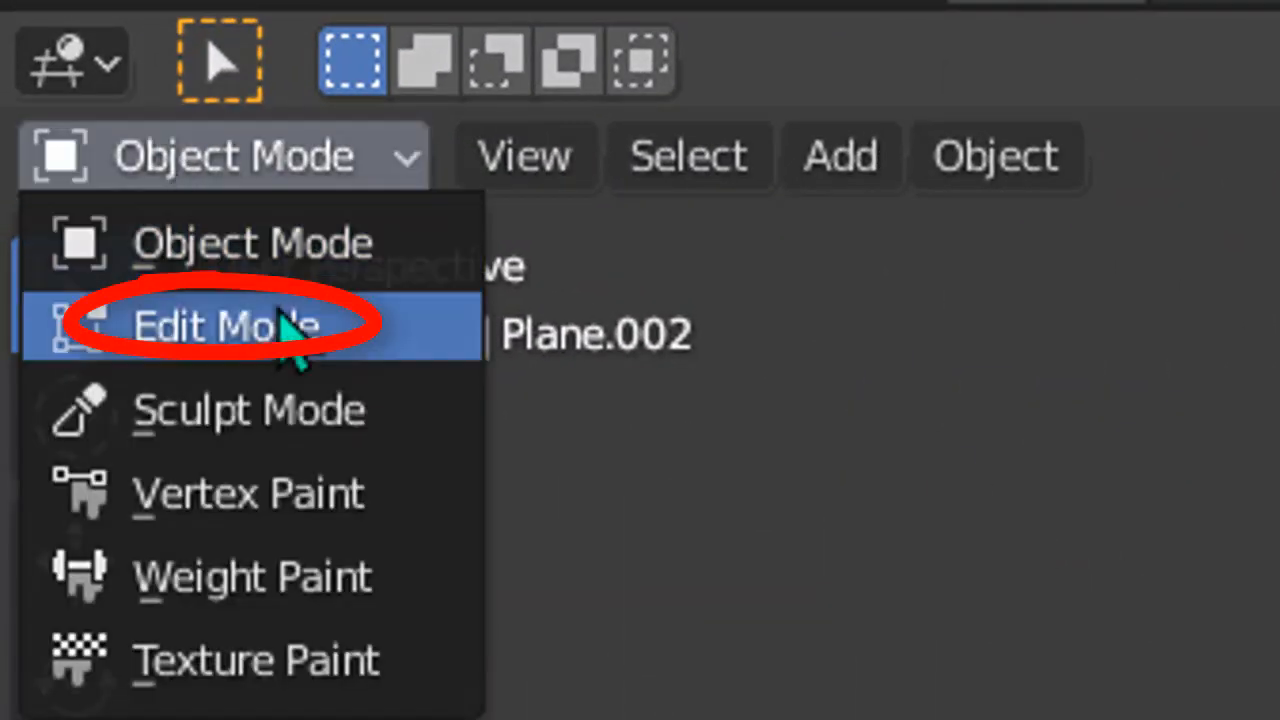
left_click(286, 329)
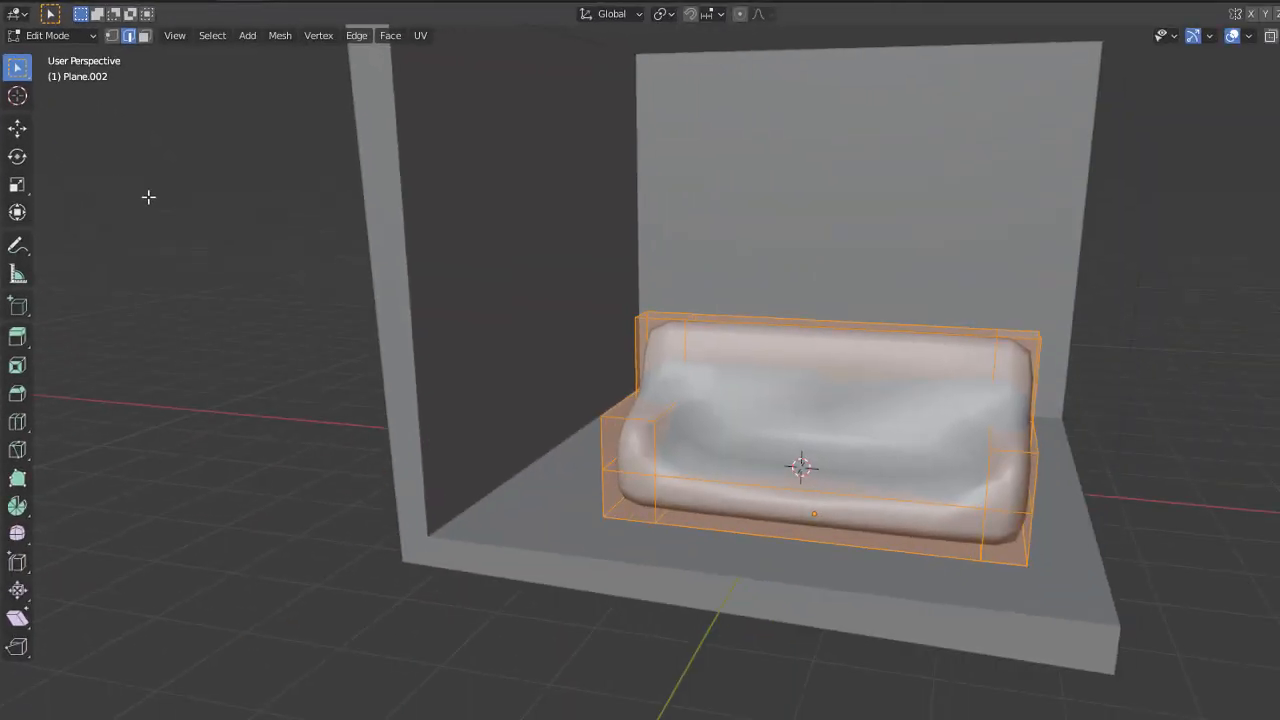
middle_click_drag(826, 396, 747, 423)
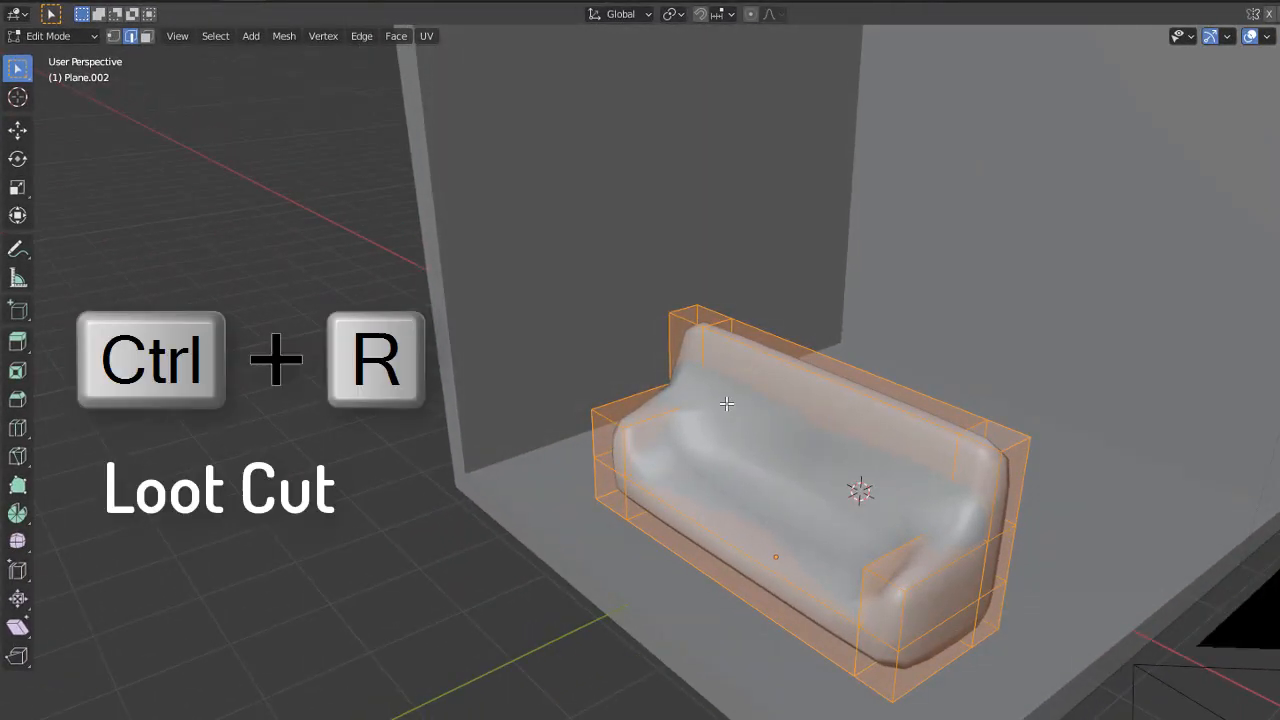
key("ctrl+r")
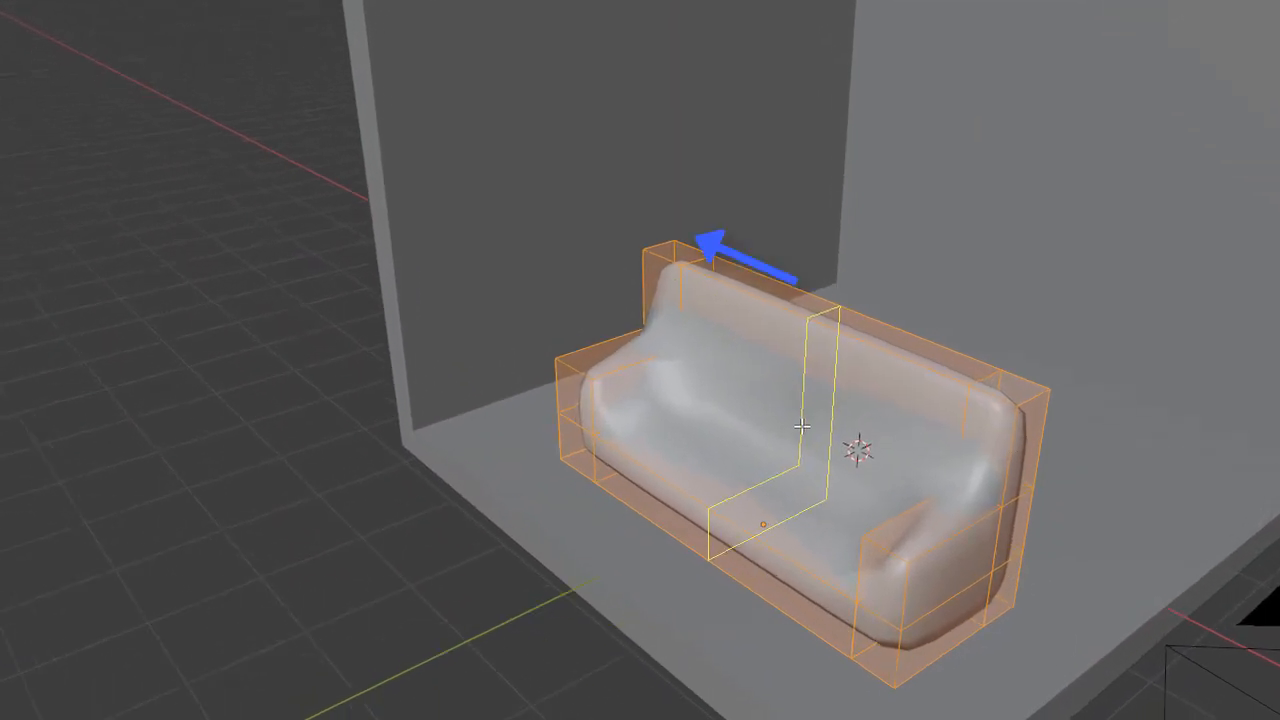
left_click(801, 427)
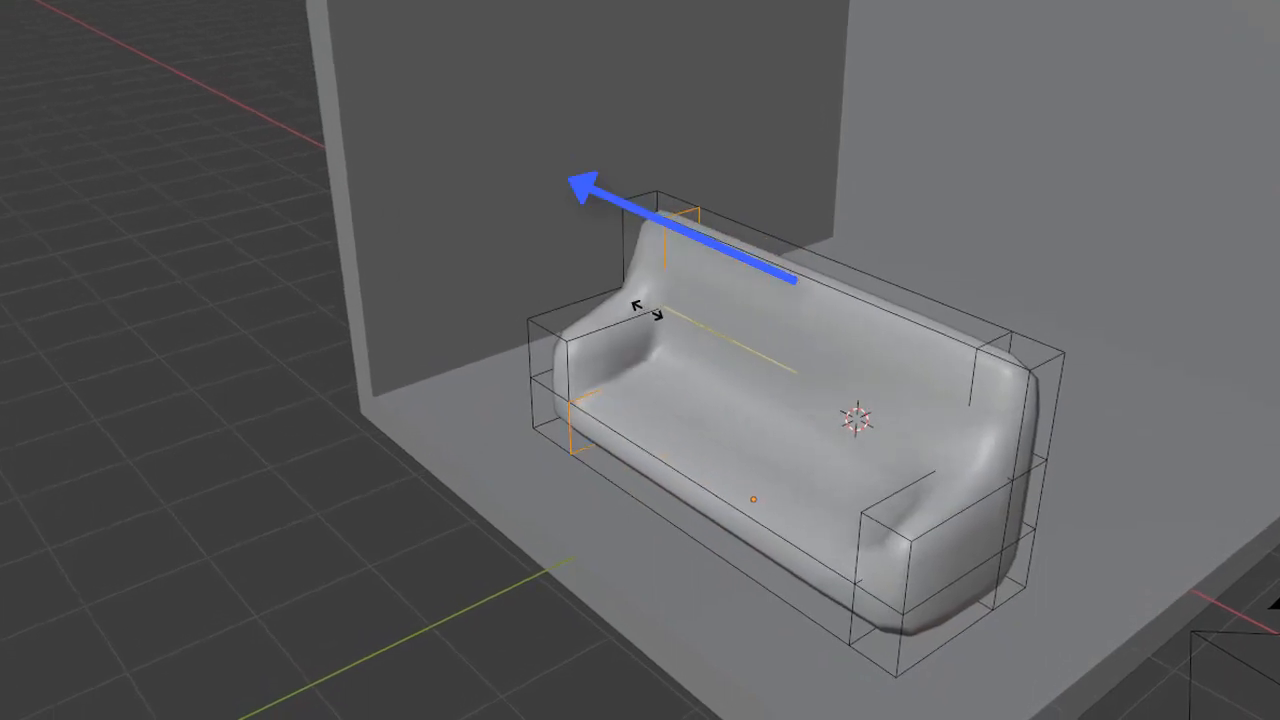
left_click(646, 310)
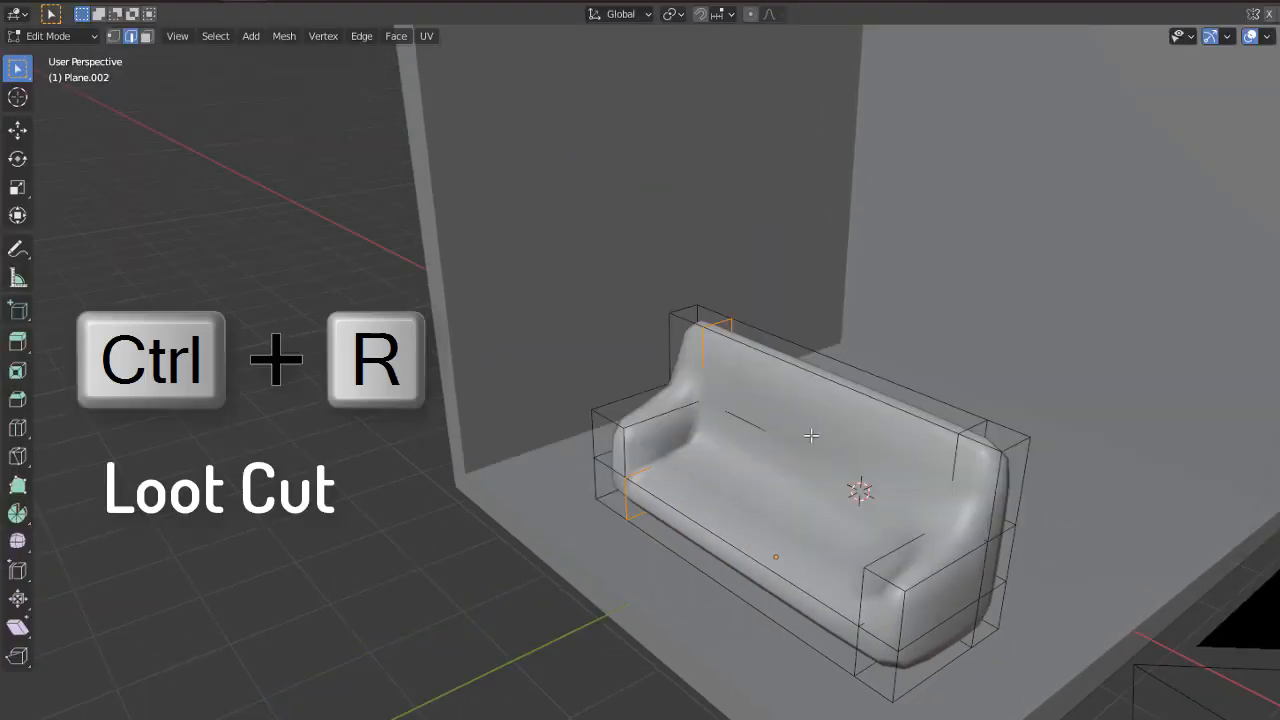
key("ctrl+r")
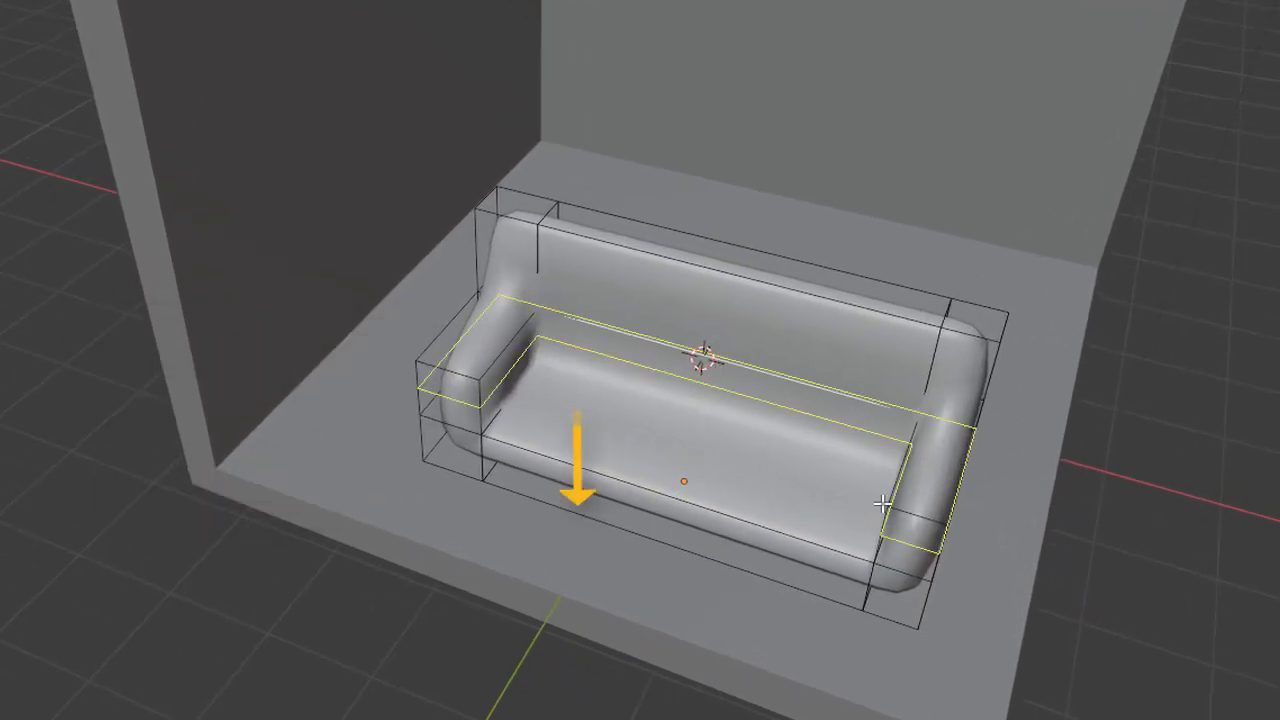
Step: Add loop cuts slid close to the couch's bottom, front and backrest top to sharpen those edges
left_click(882, 505)
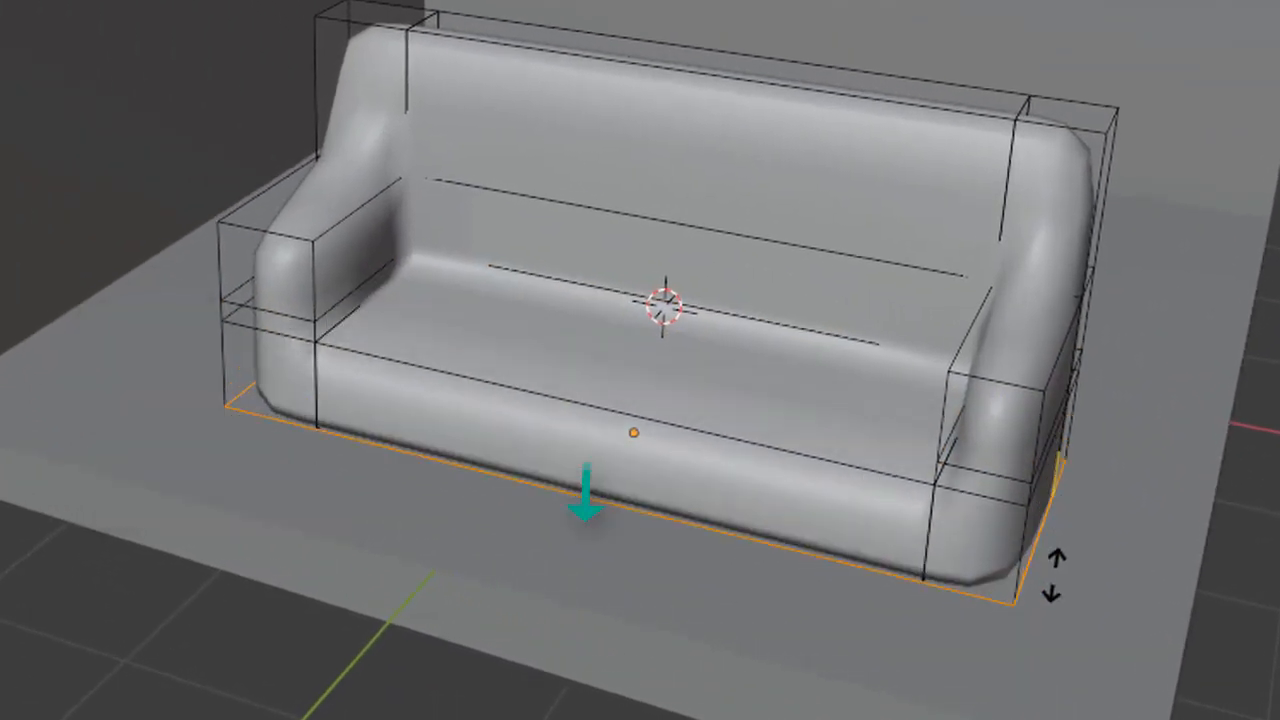
left_click(1055, 575)
key("ctrl+r")
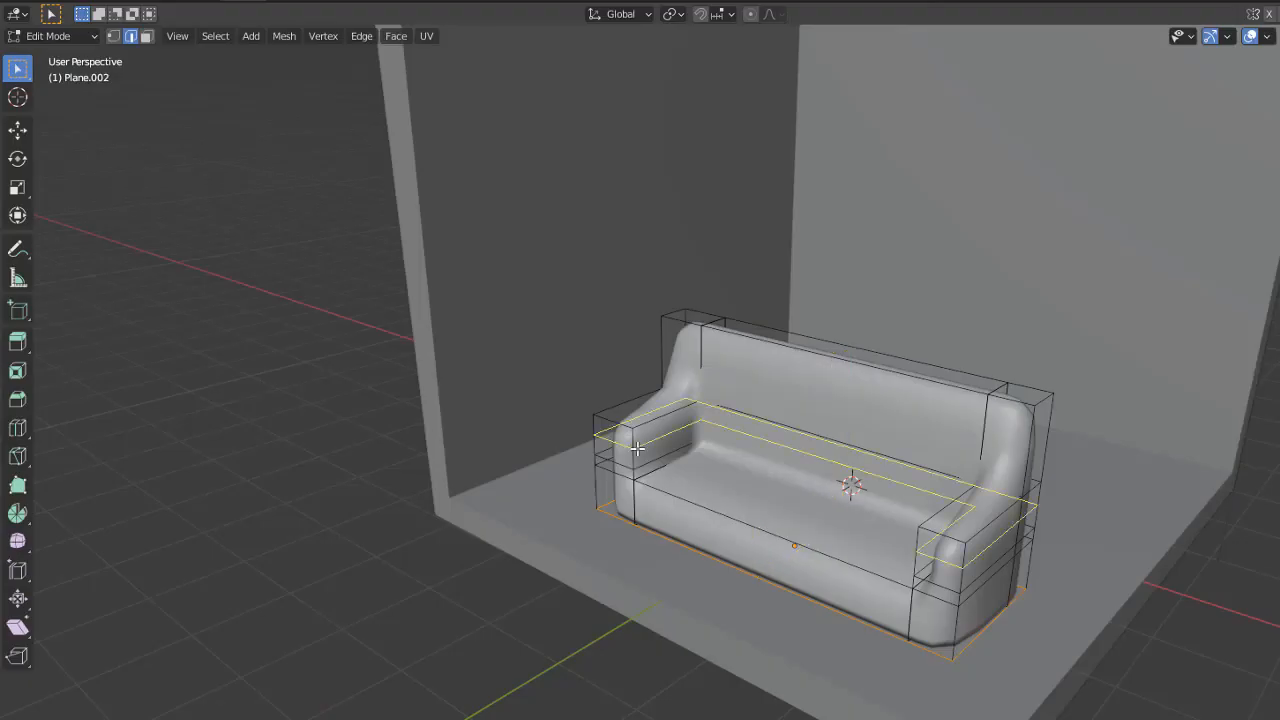
left_click(637, 449)
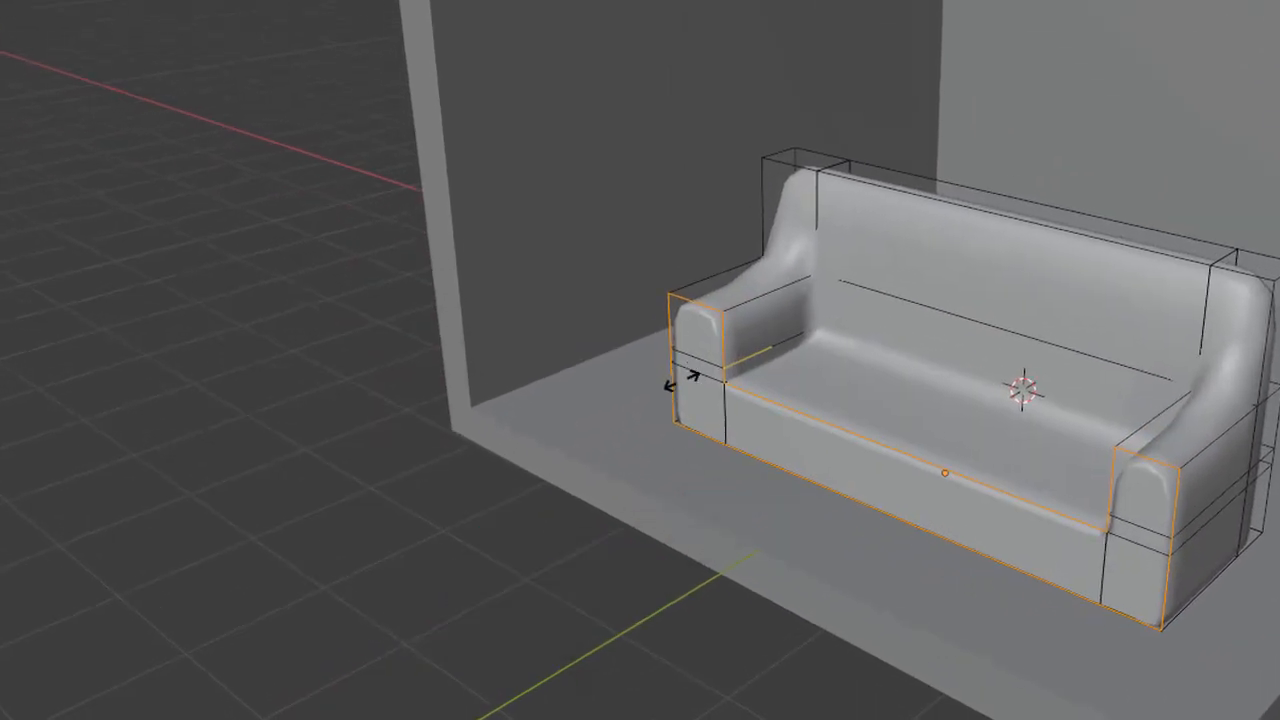
left_click(682, 381)
key("ctrl+r")
left_click(1185, 320)
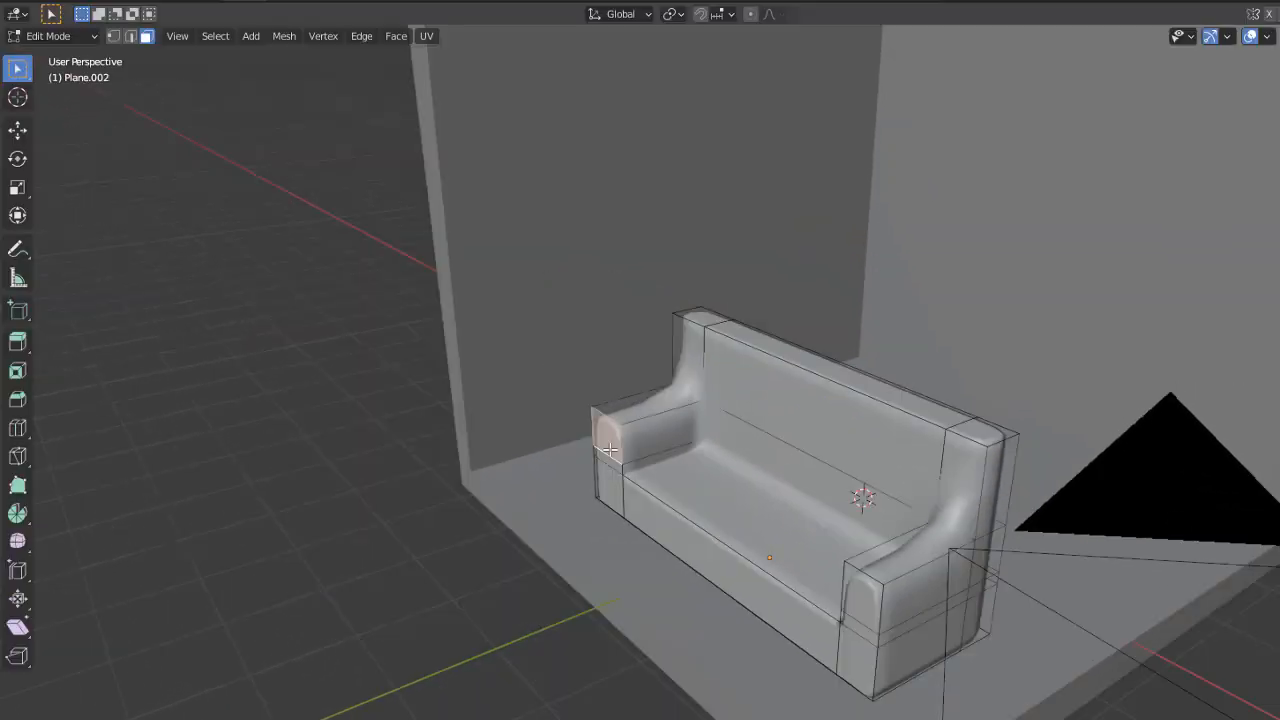
Step: Extrude the front faces of both armrests and the couch base along Y, and add another loop cut to the couch
left_click(459, 511, "shift")
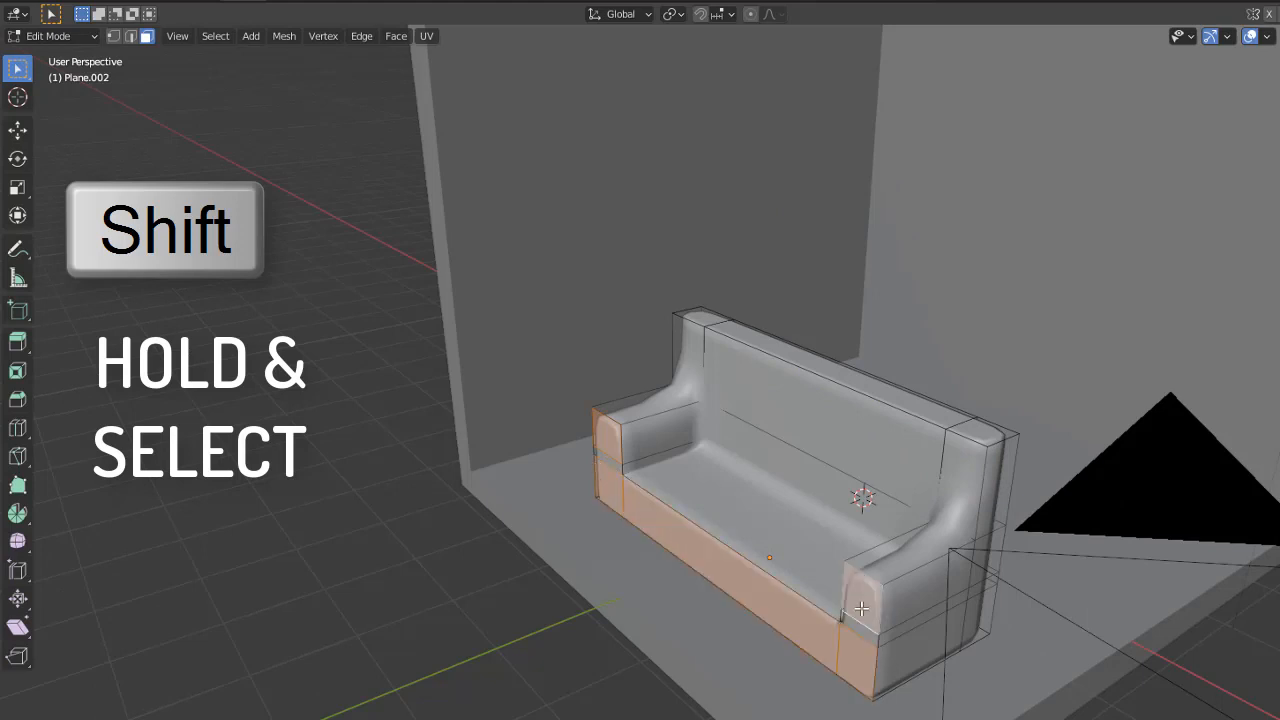
key("e")
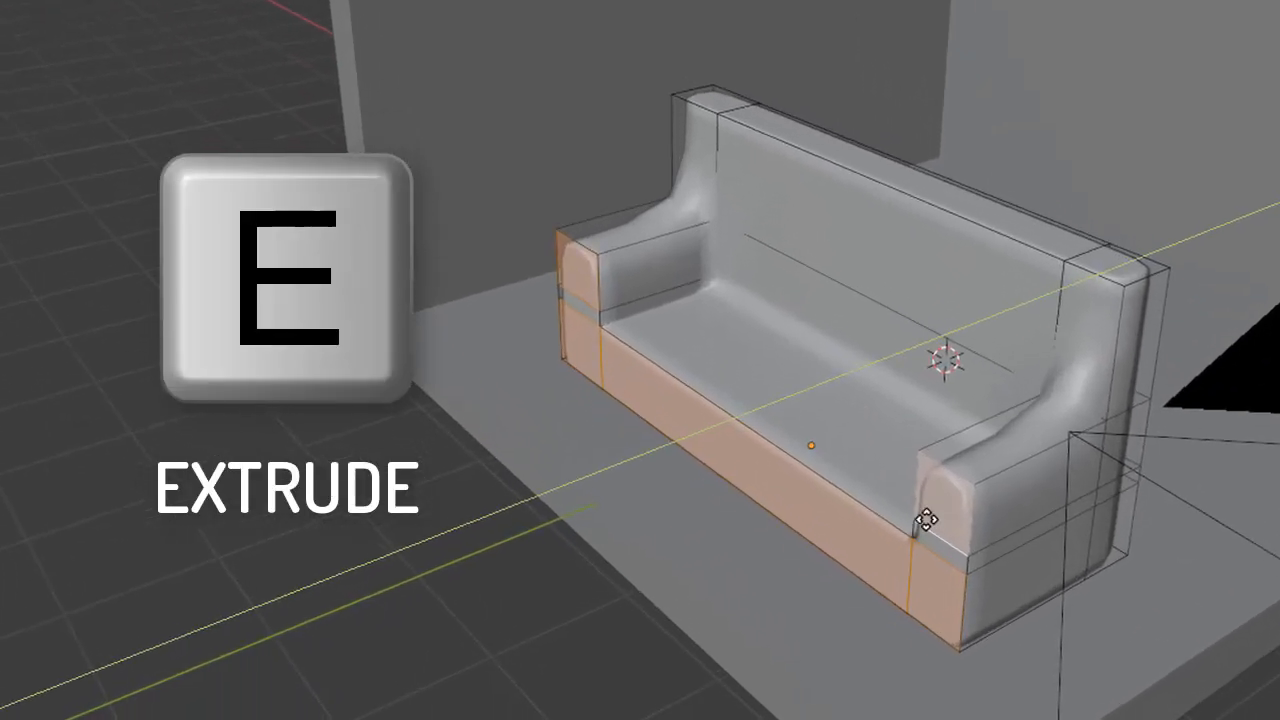
key("ctrl+r")
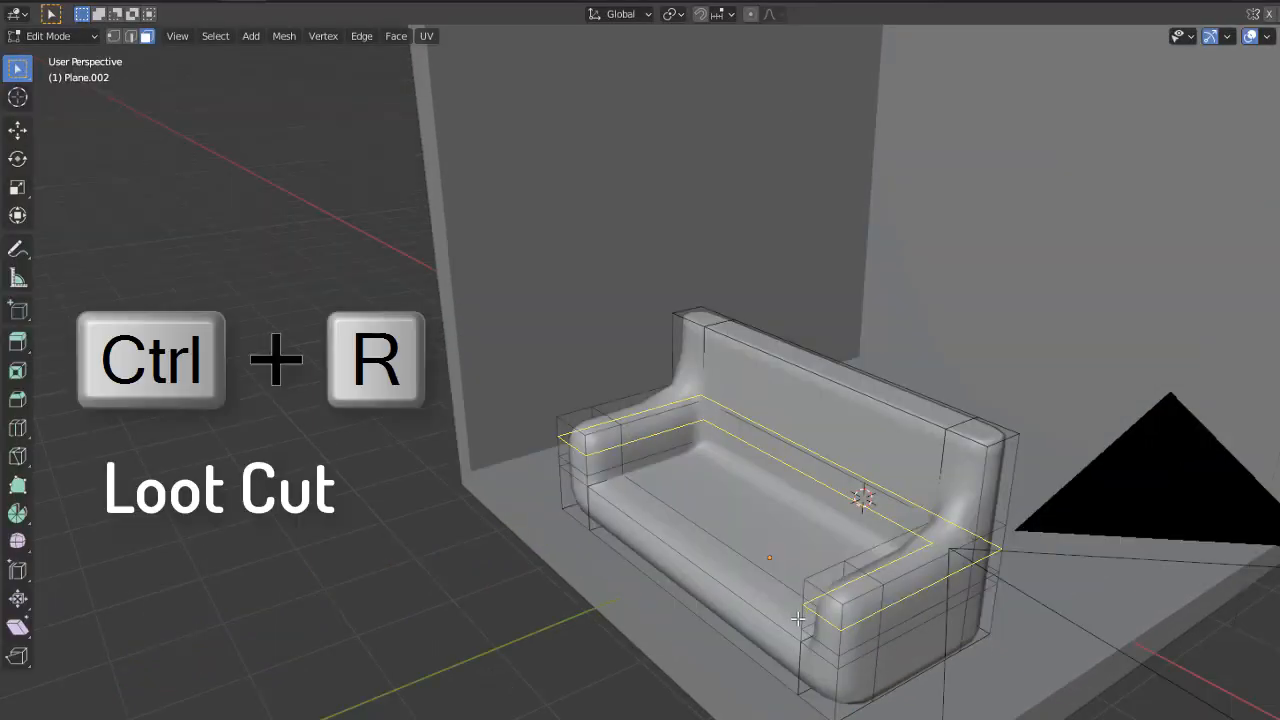
left_click(802, 618)
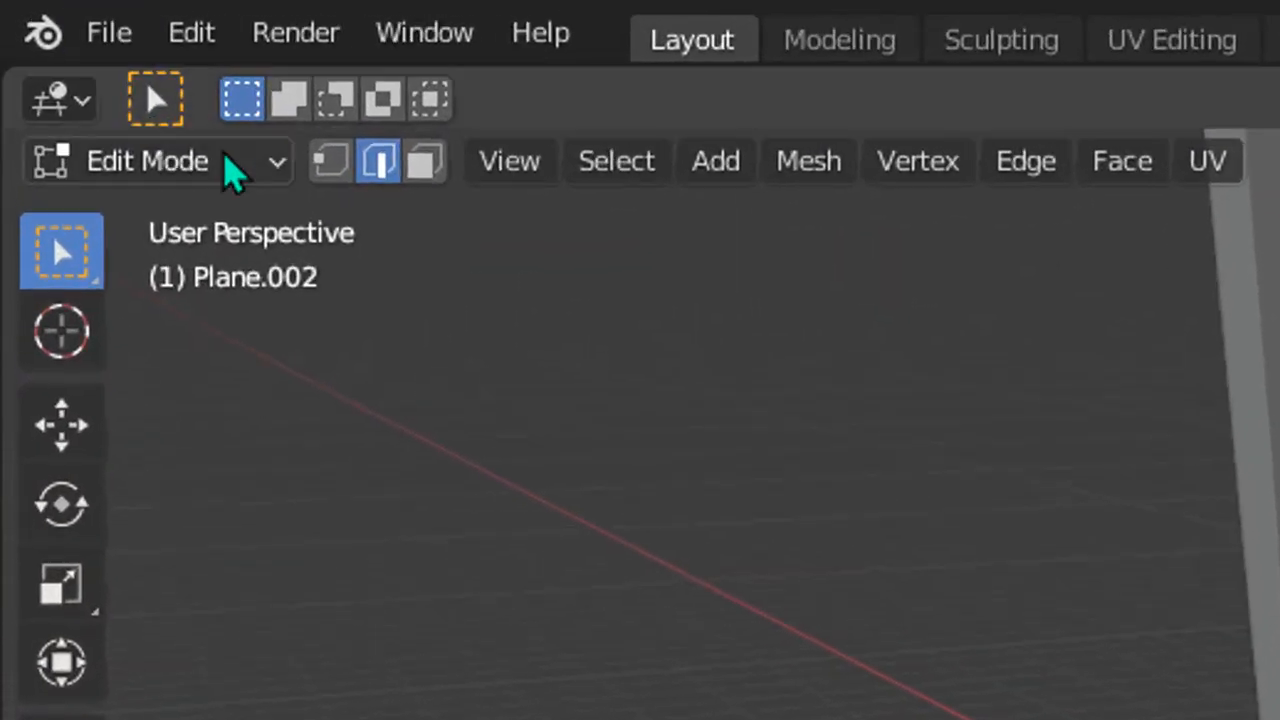
Step: Return to Object Mode and add a plane mesh for the seat cushion
left_click(127, 91)
left_click(130, 124)
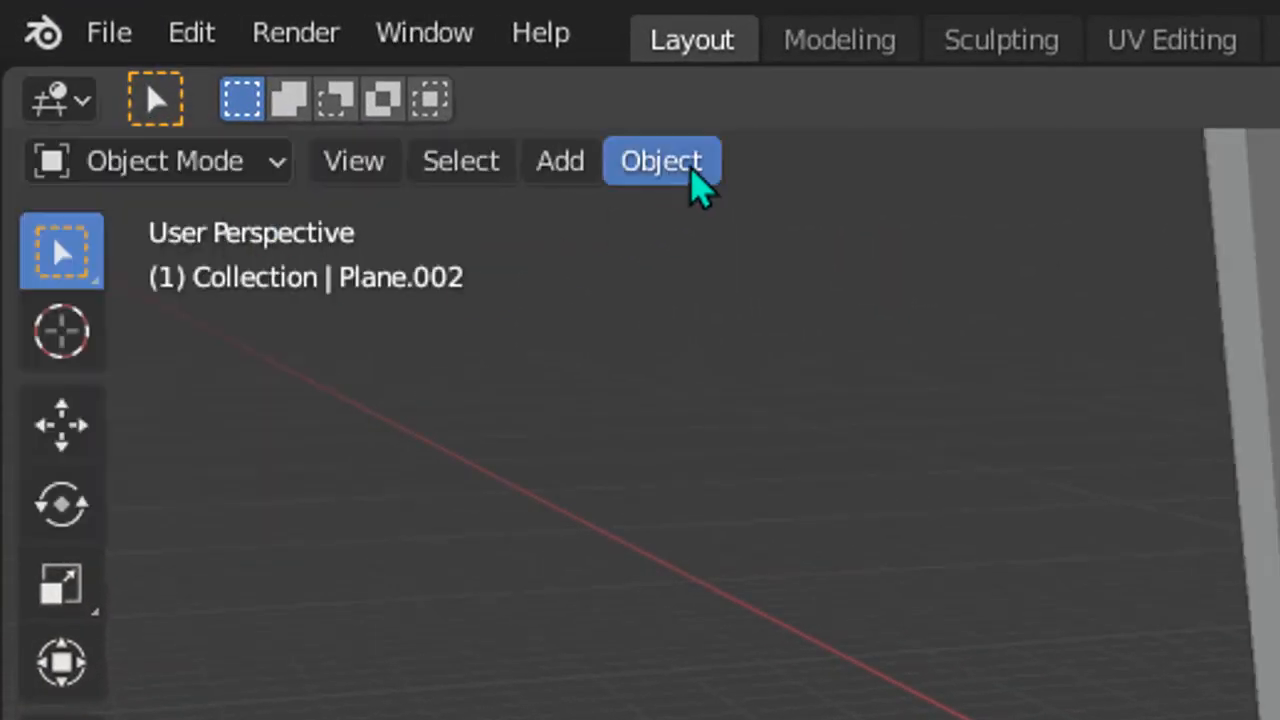
left_click(568, 180)
mouse_move(645, 228)
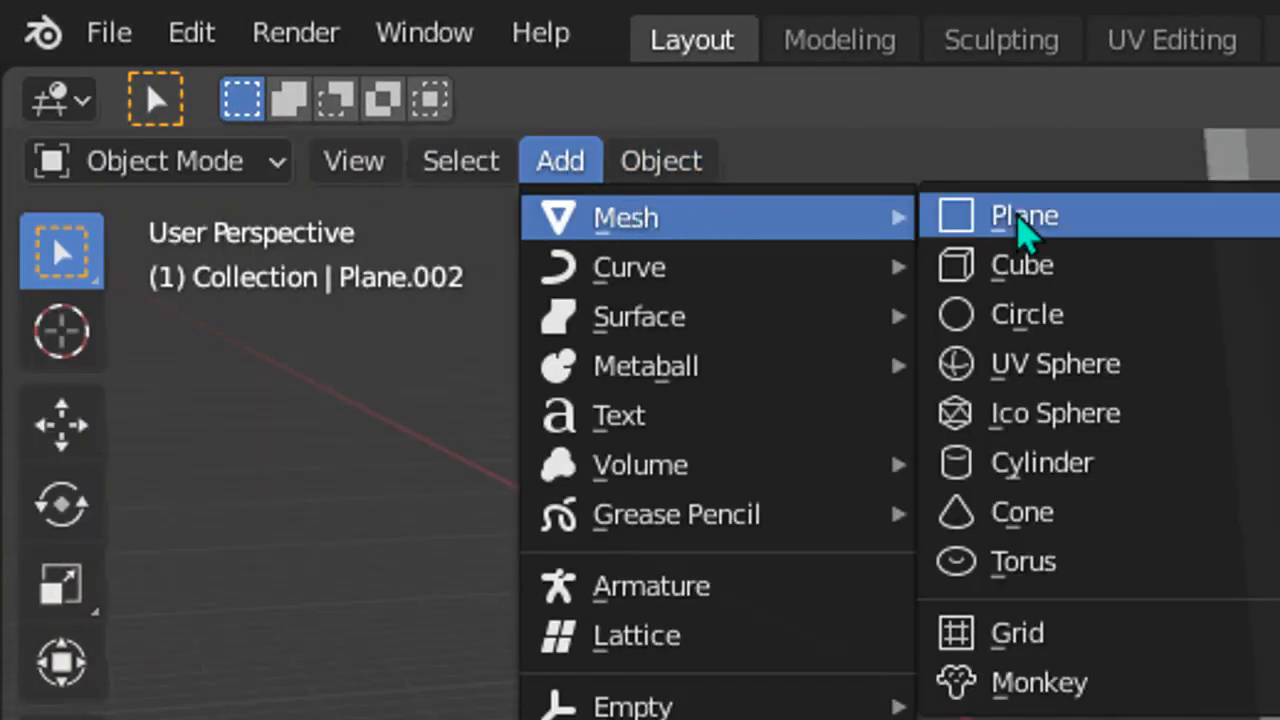
left_click(1020, 218)
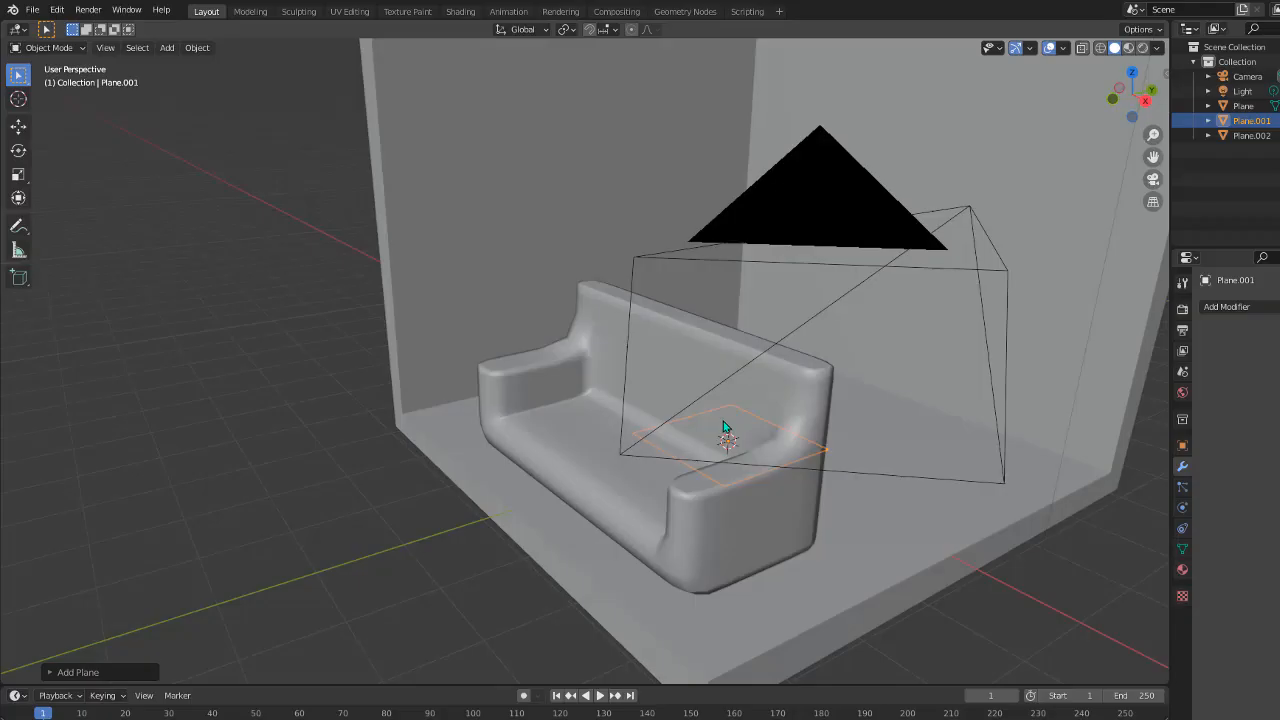
Step: Move the new plane upward and along Y onto the couch seat, and fit it to one side of the seat
middle_click_drag(767, 452, 702, 441)
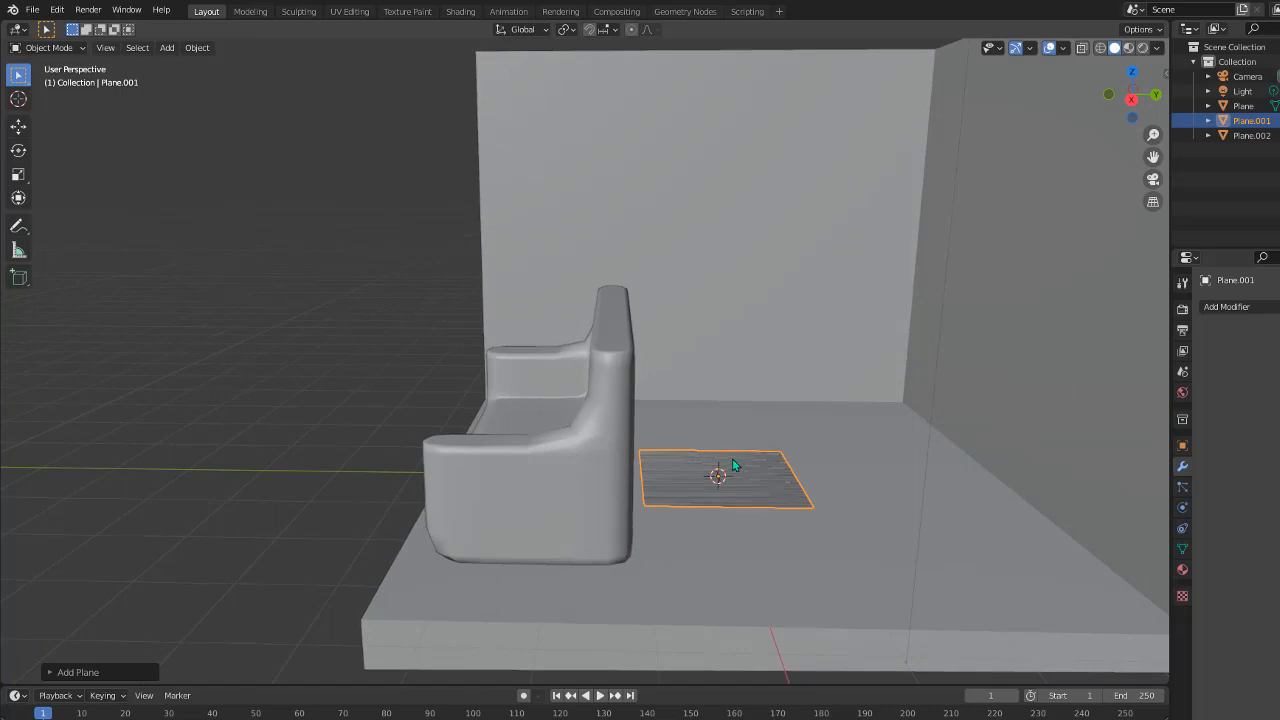
left_click(753, 412)
key("g")
key("y")
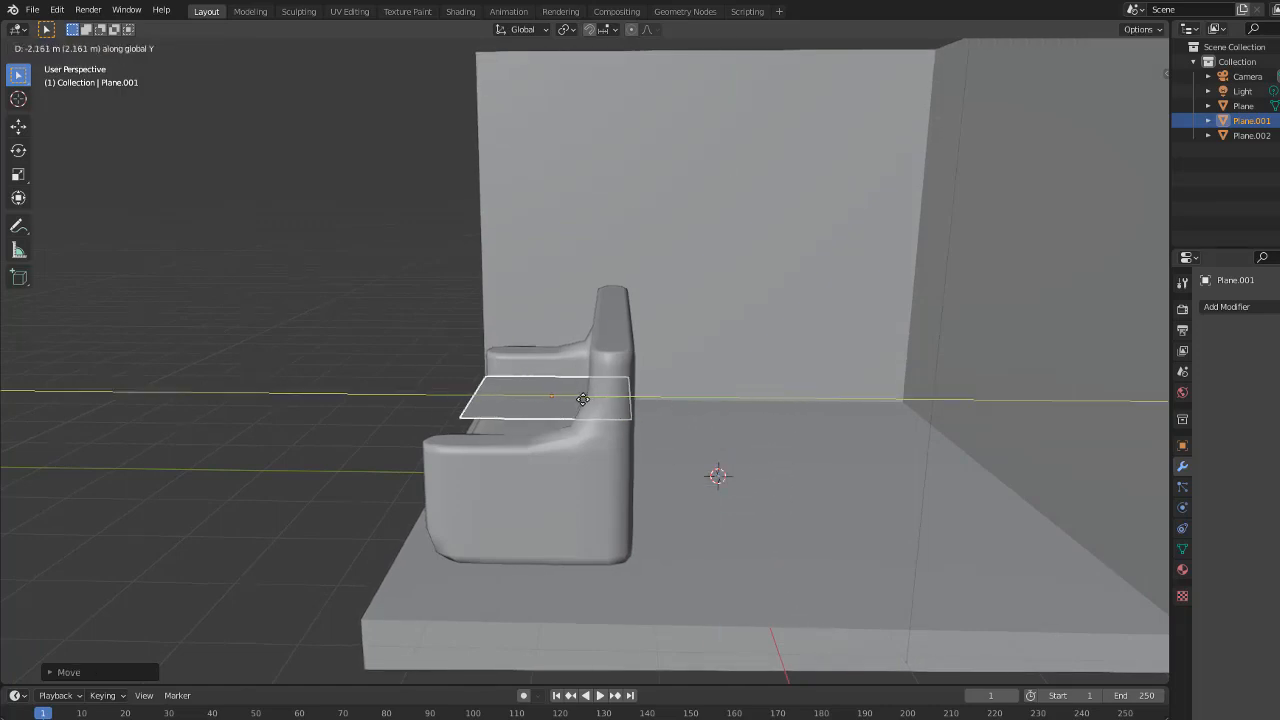
middle_click_drag(523, 399, 517, 371)
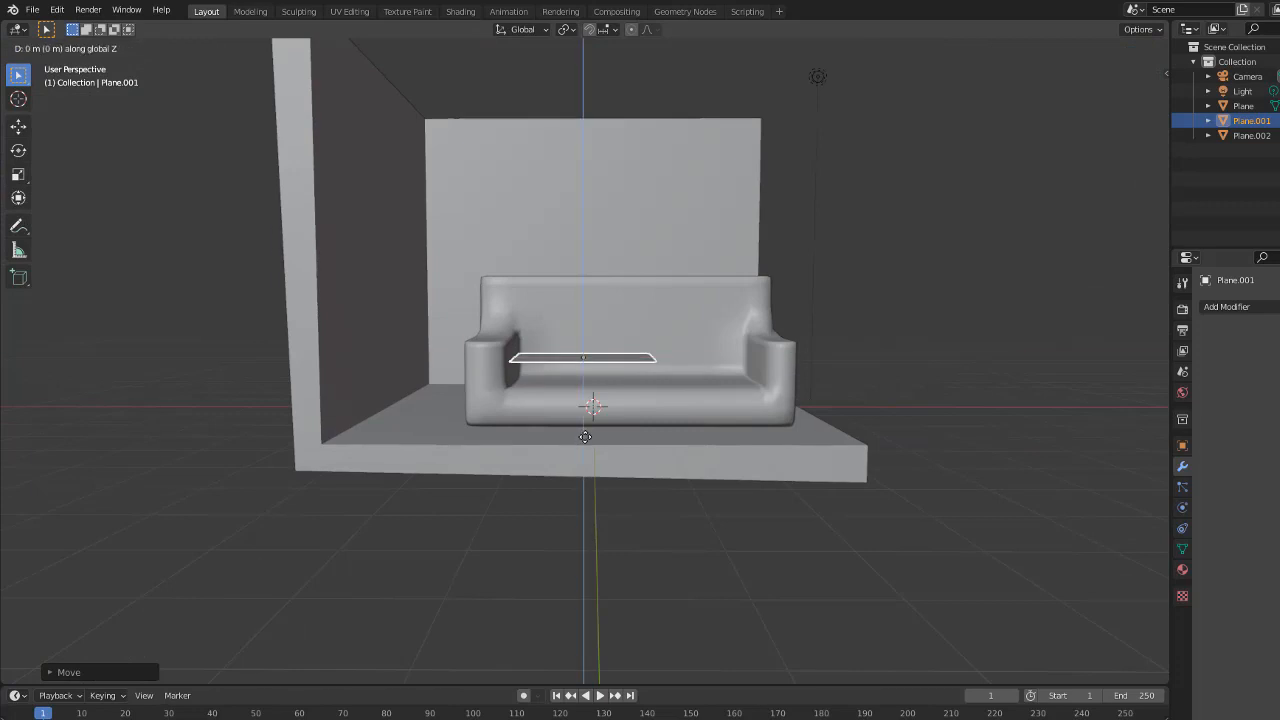
left_click(583, 459)
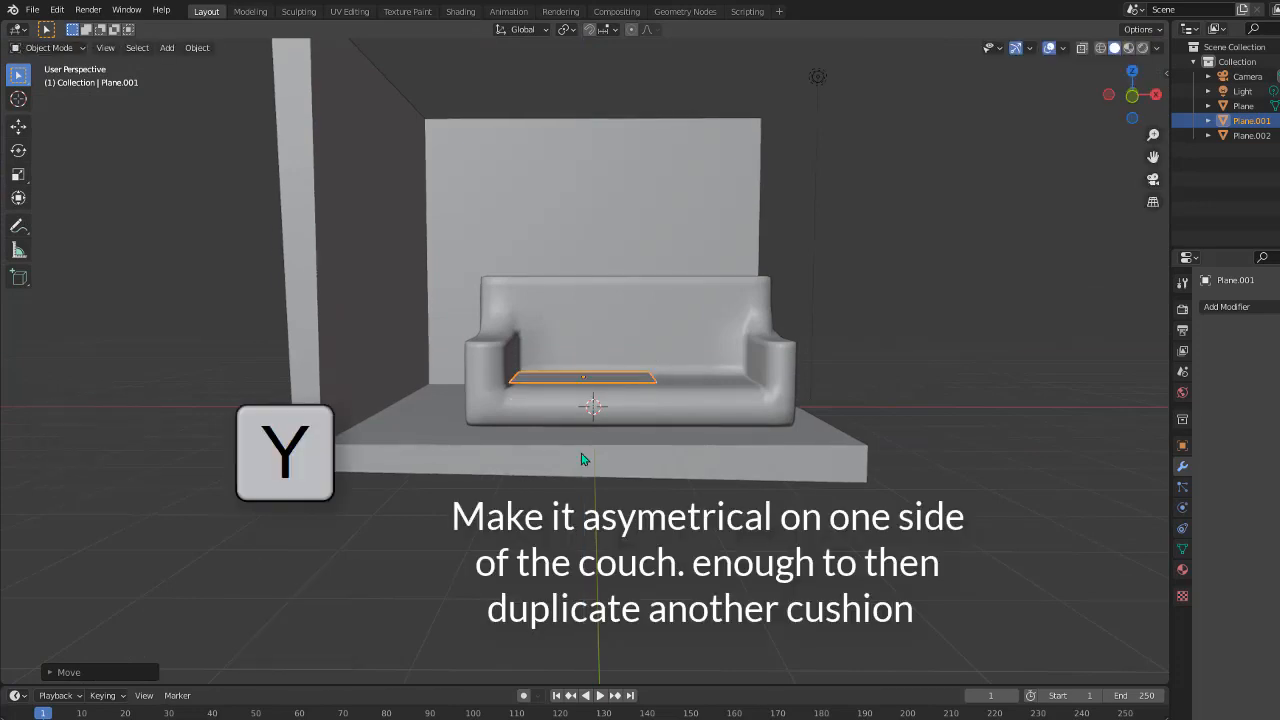
key("y")
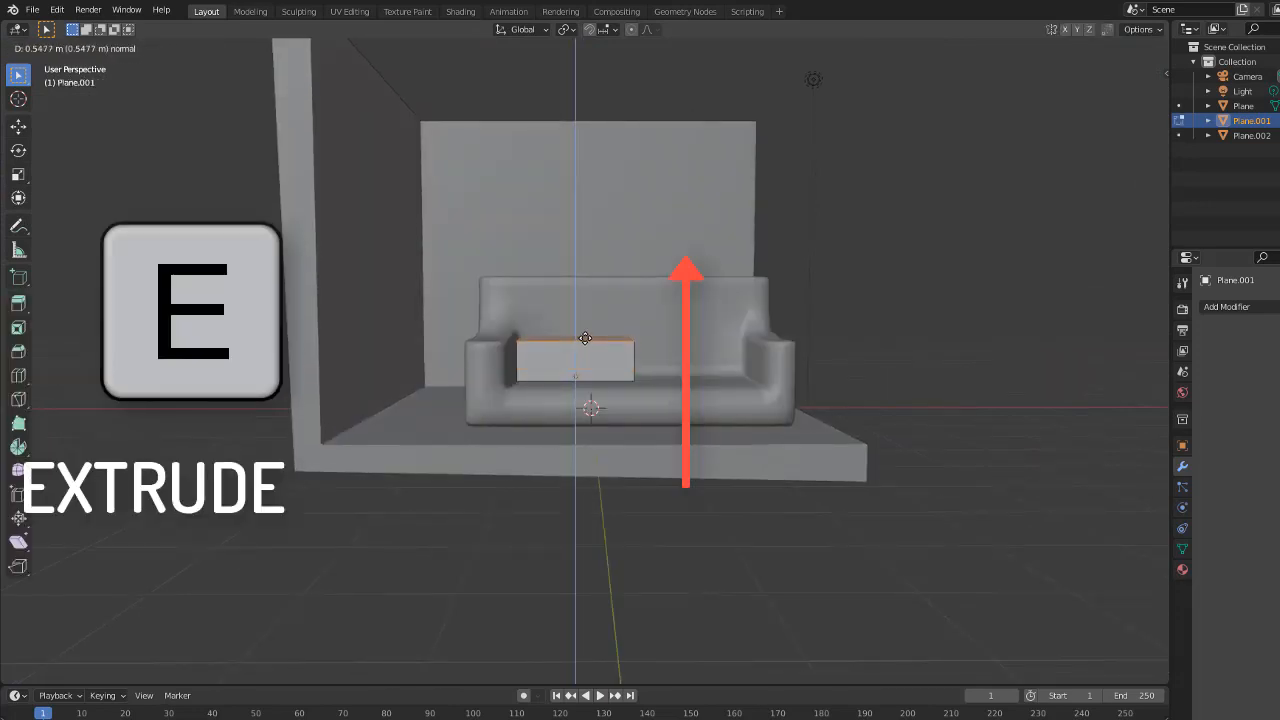
Step: Extrude the plane upward into a cushion block and divide its top with three loop cuts in each horizontal direction
left_click(583, 342)
middle_click_drag(583, 342, 588, 386)
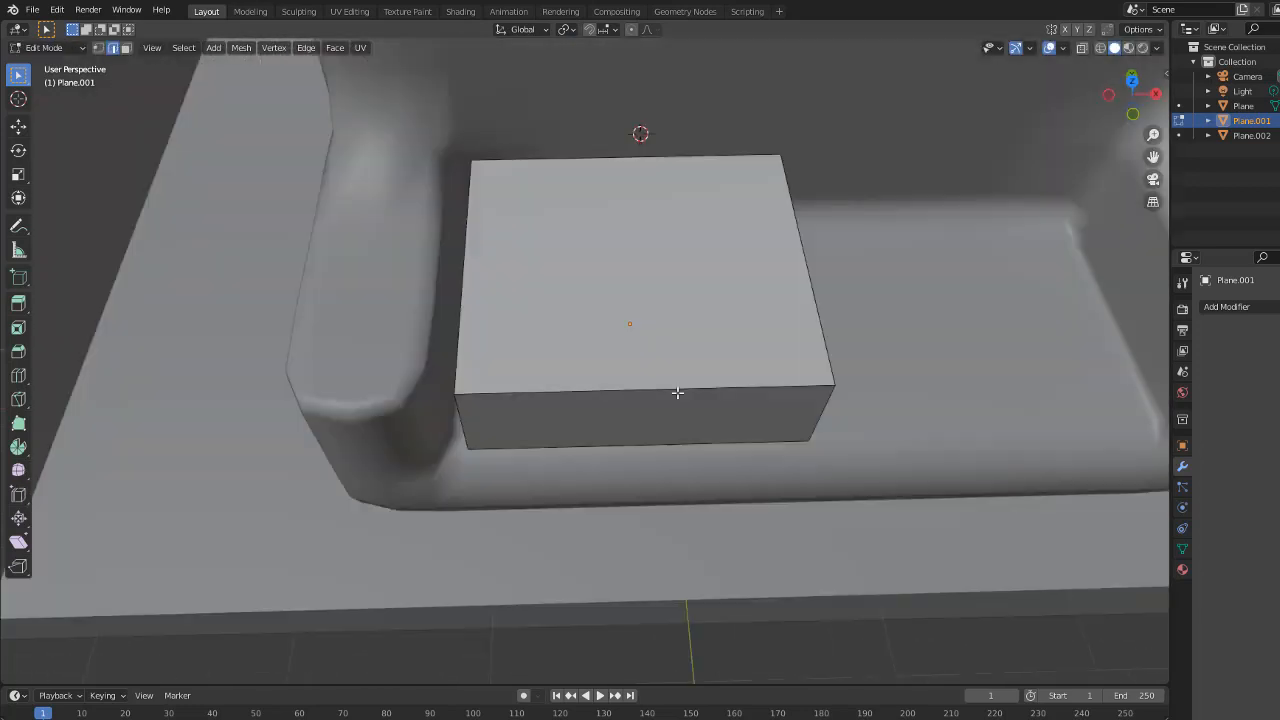
key("ctrl+r")
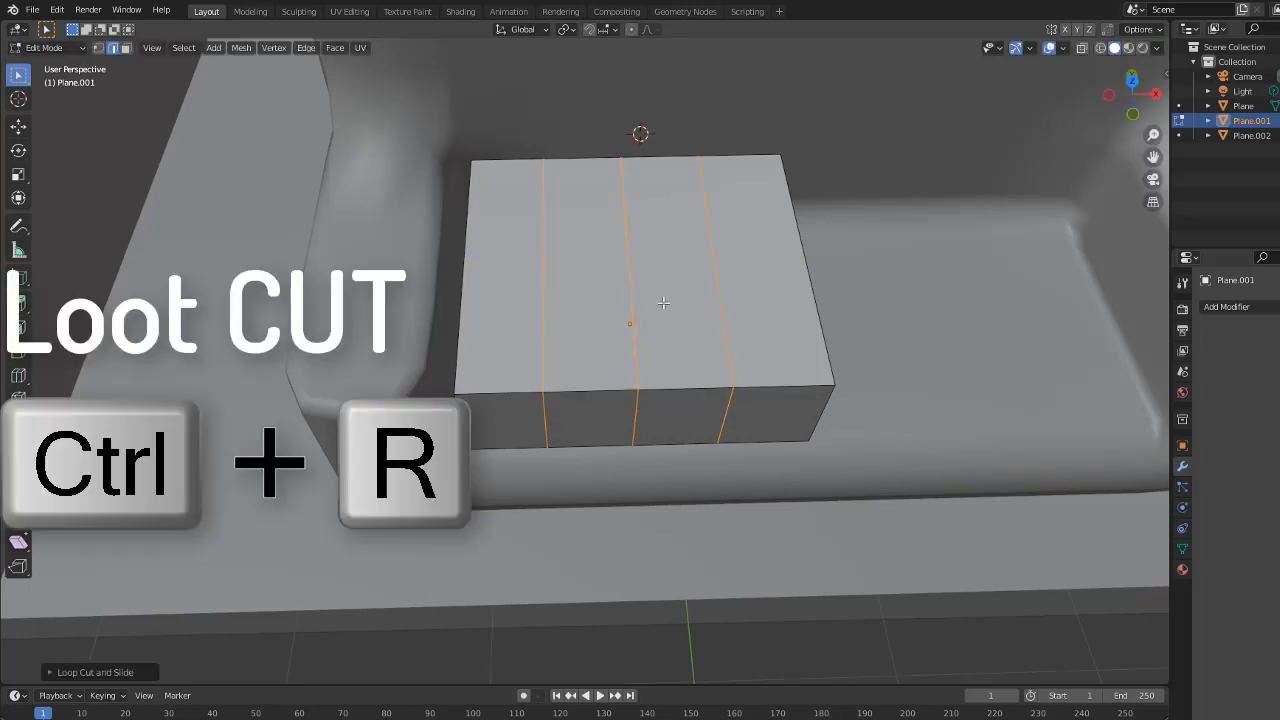
key("ctrl+r")
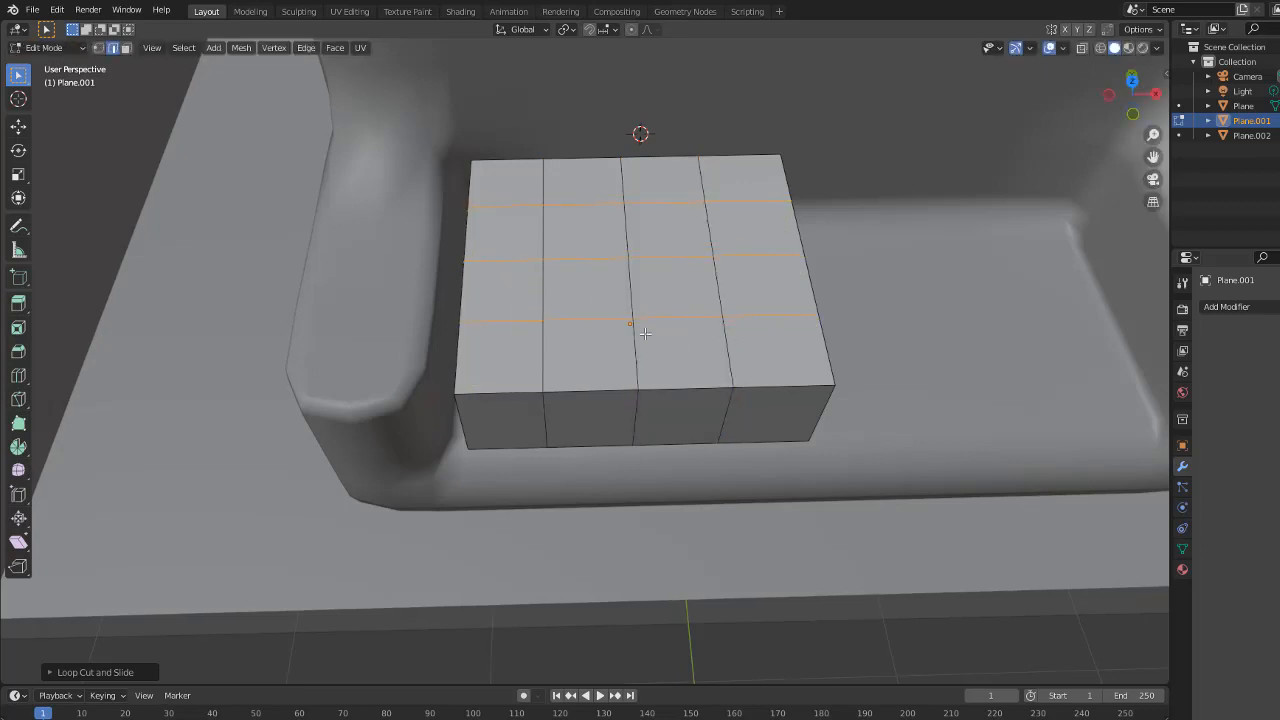
mouse_move(666, 446)
middle_mouse_down()
mouse_move(665, 497)
mouse_move(665, 440)
middle_mouse_up()
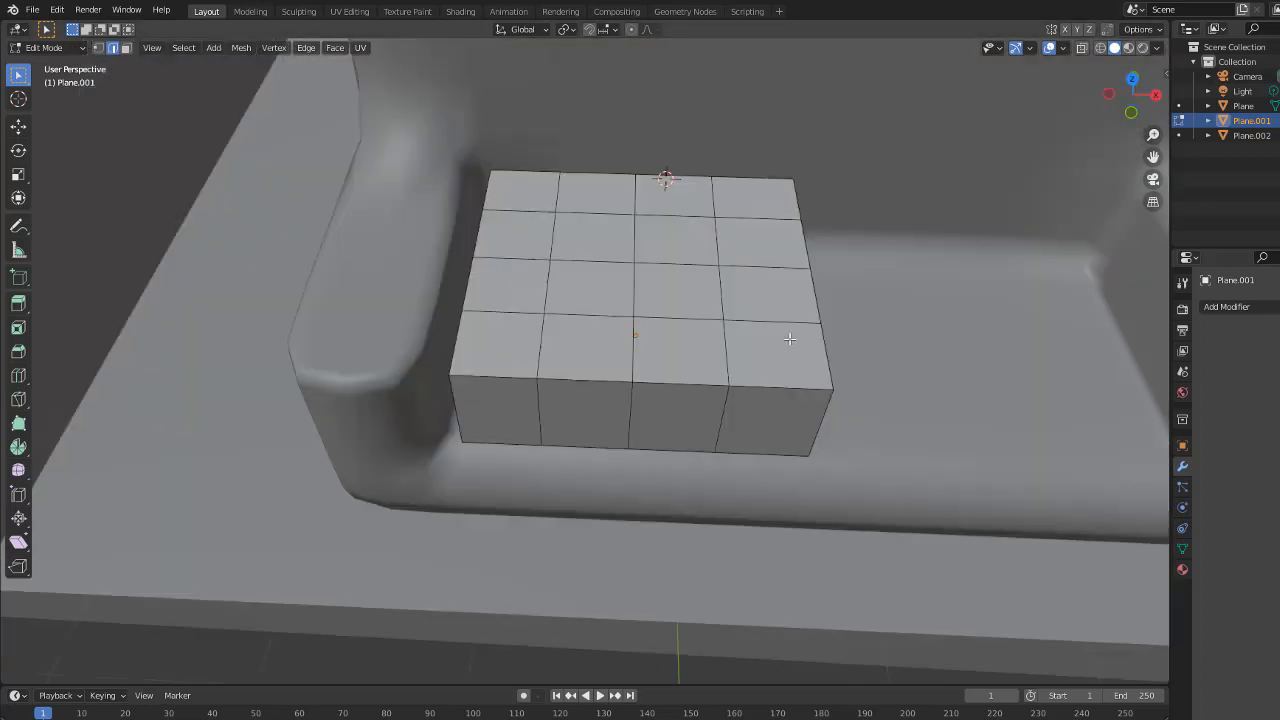
Step: Select the two outer front-to-back edge loops of the cushion and scale them outward along X toward its sides
left_click(666, 555, "alt")
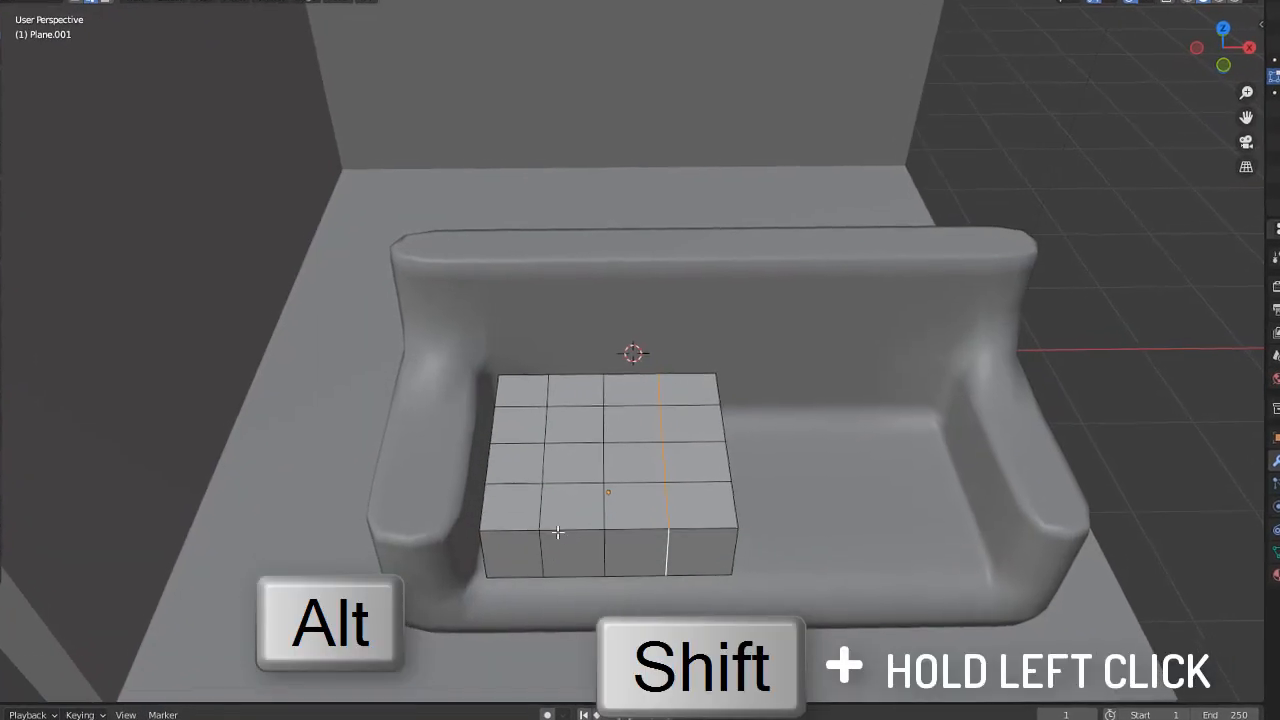
left_click(549, 542, "alt+shift")
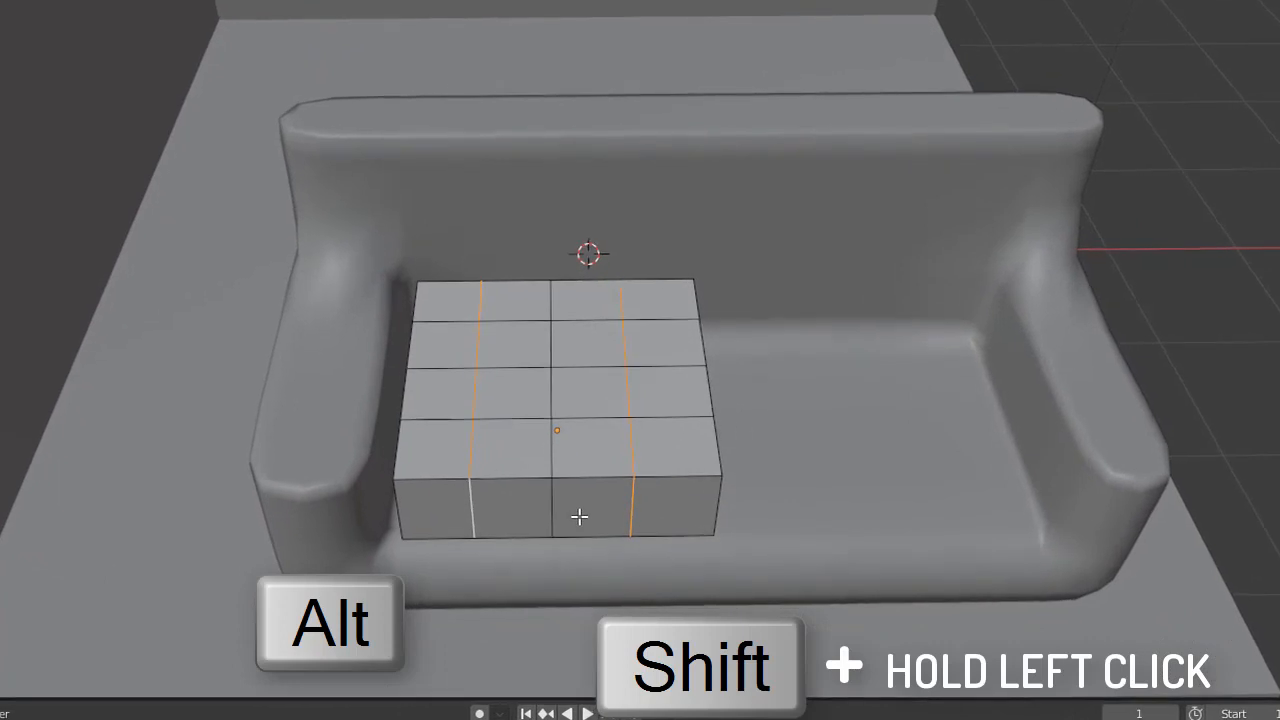
key("s")
key("x")
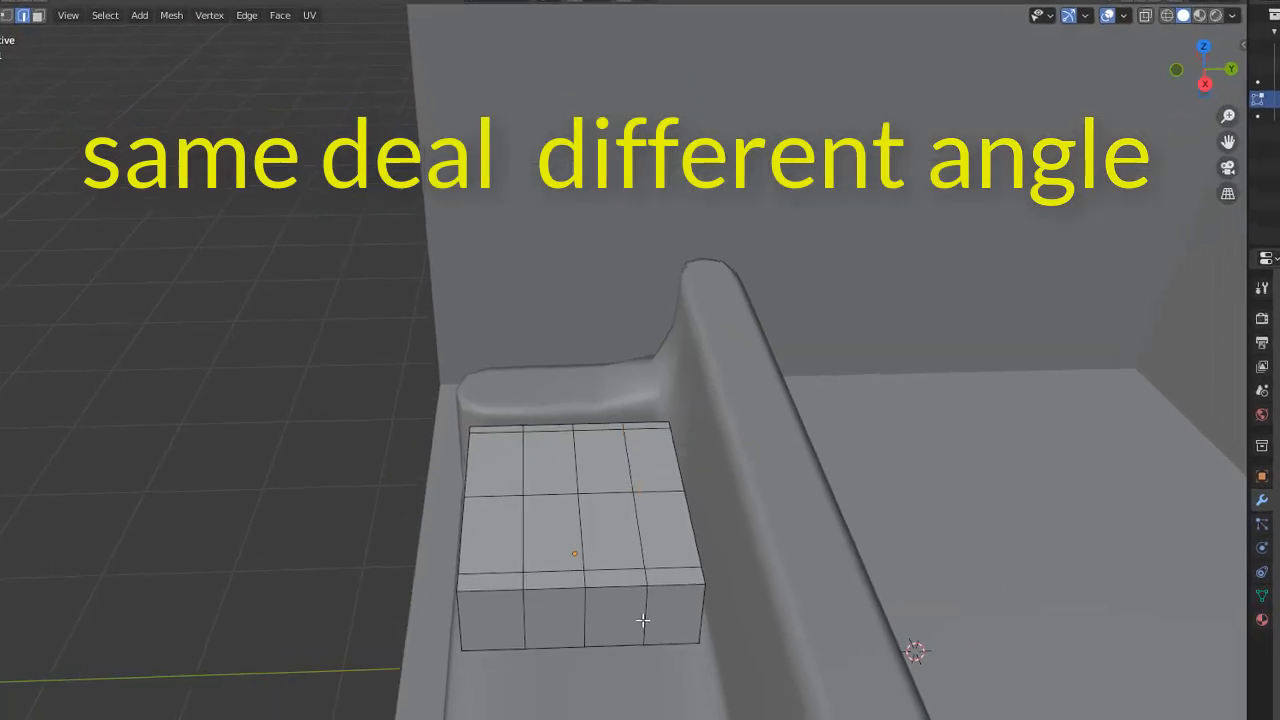
Step: Select the cushion's two outer edge loops running in the other direction and scale them outward along Y toward its edges
left_click(644, 620, "alt")
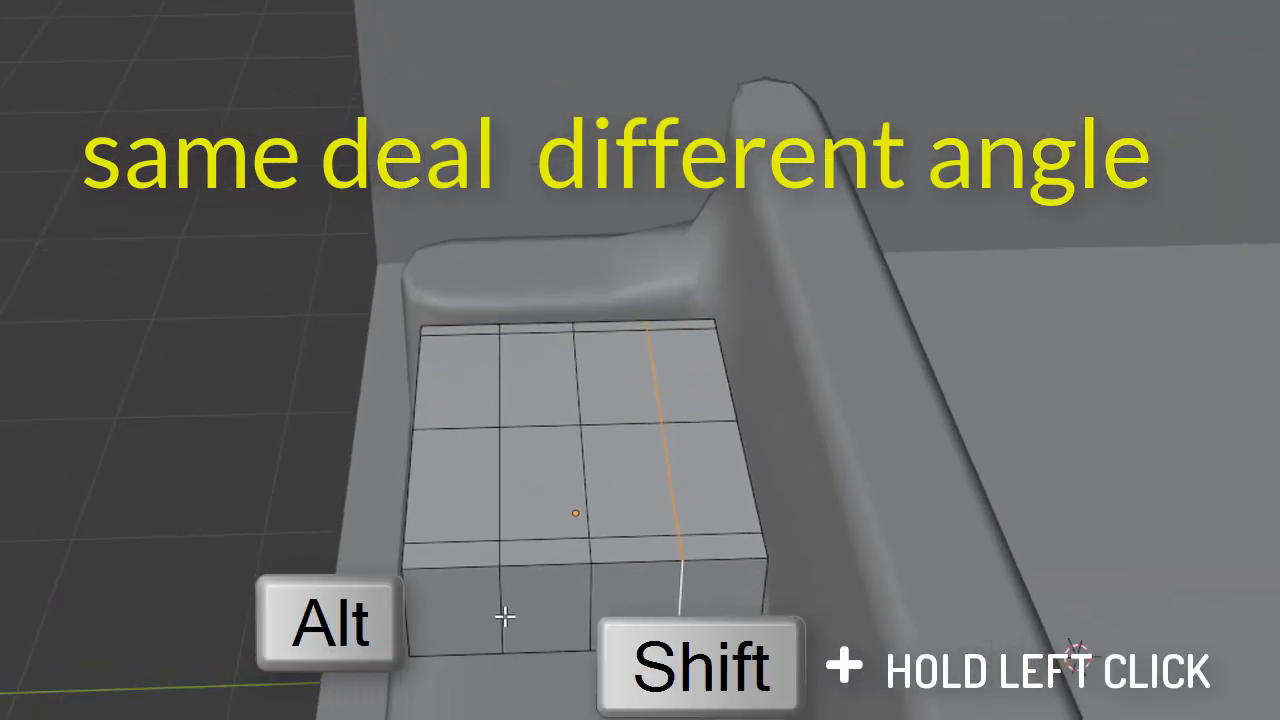
left_click(504, 617, "alt+shift")
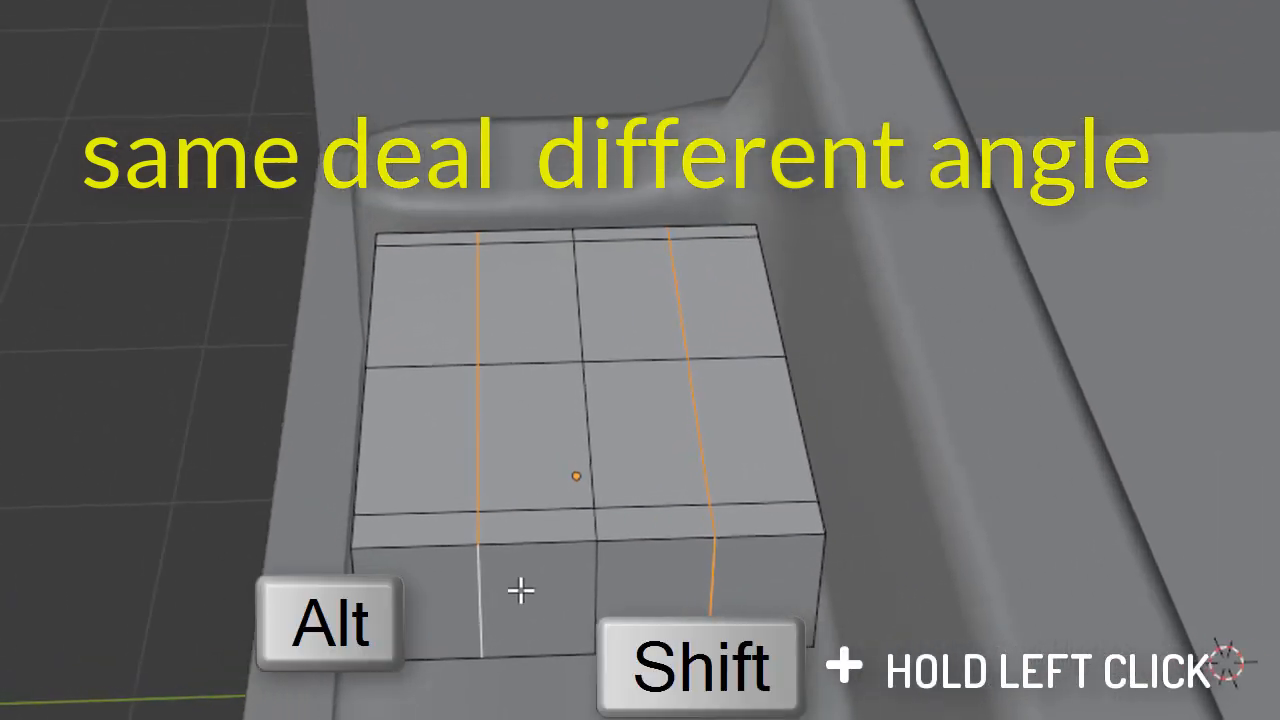
key("s")
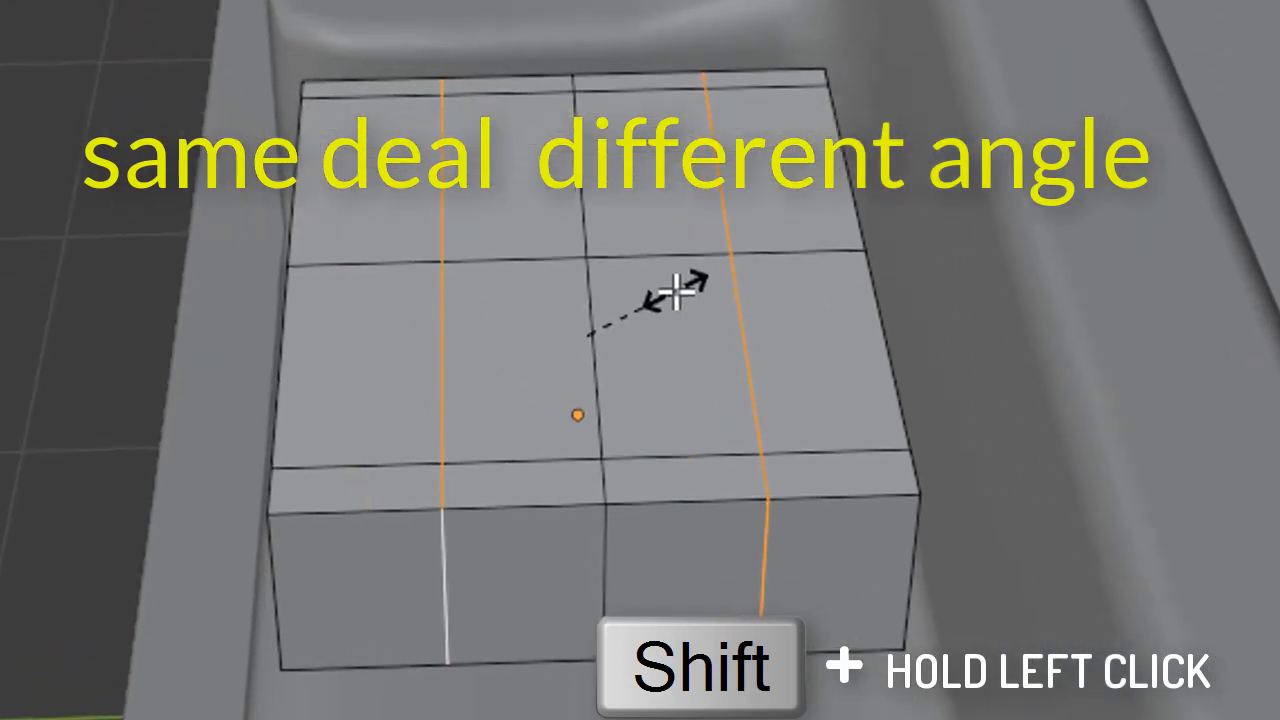
key("y")
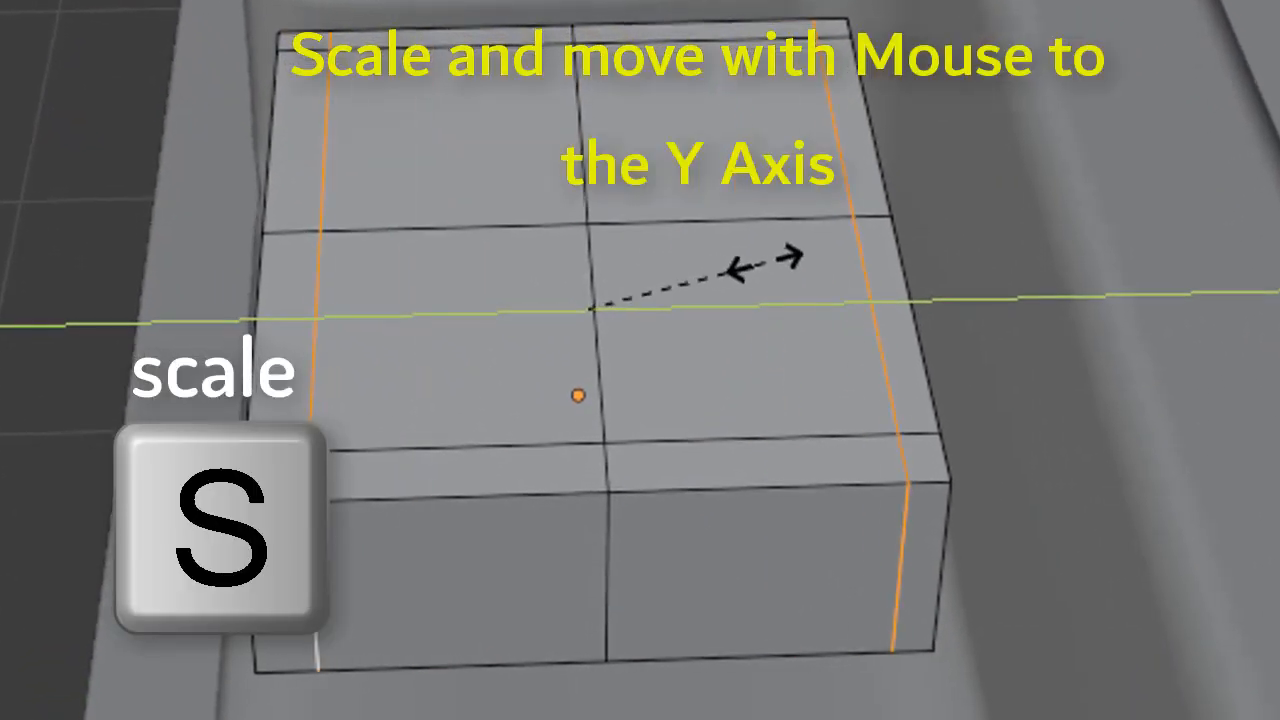
left_click(766, 280)
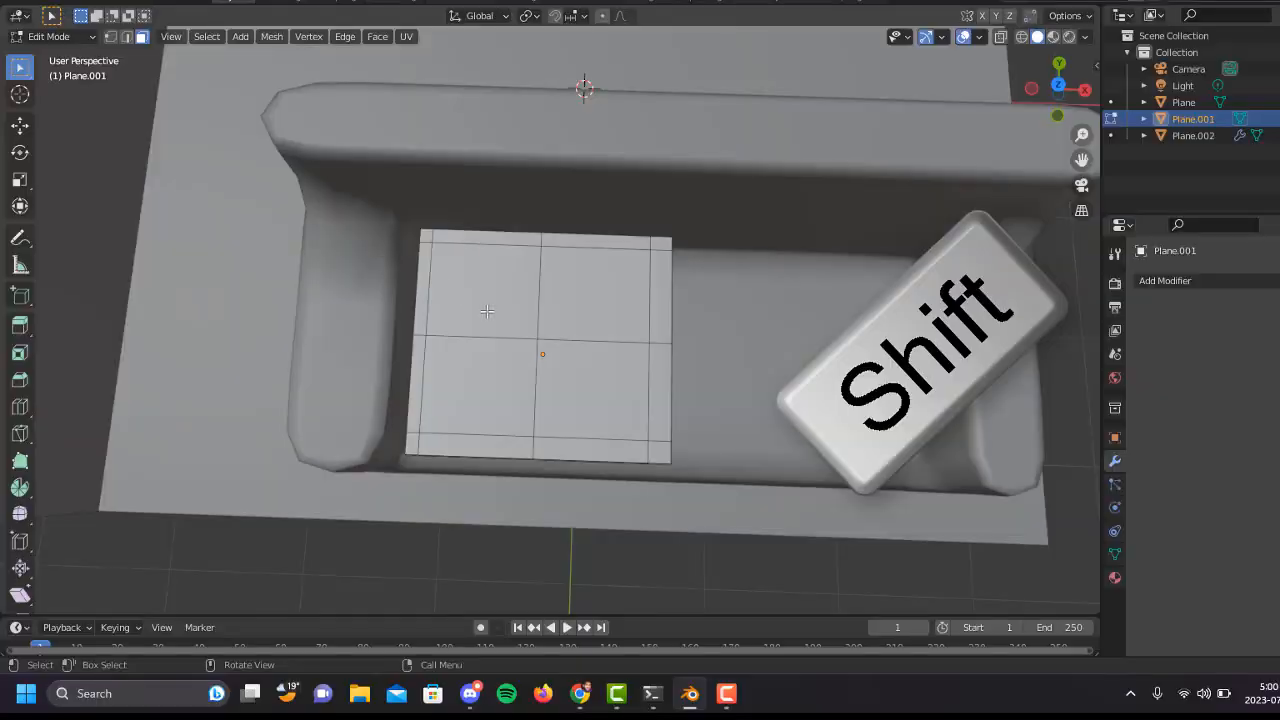
Step: Select the four large inner faces on top of the cushion
left_click(488, 312)
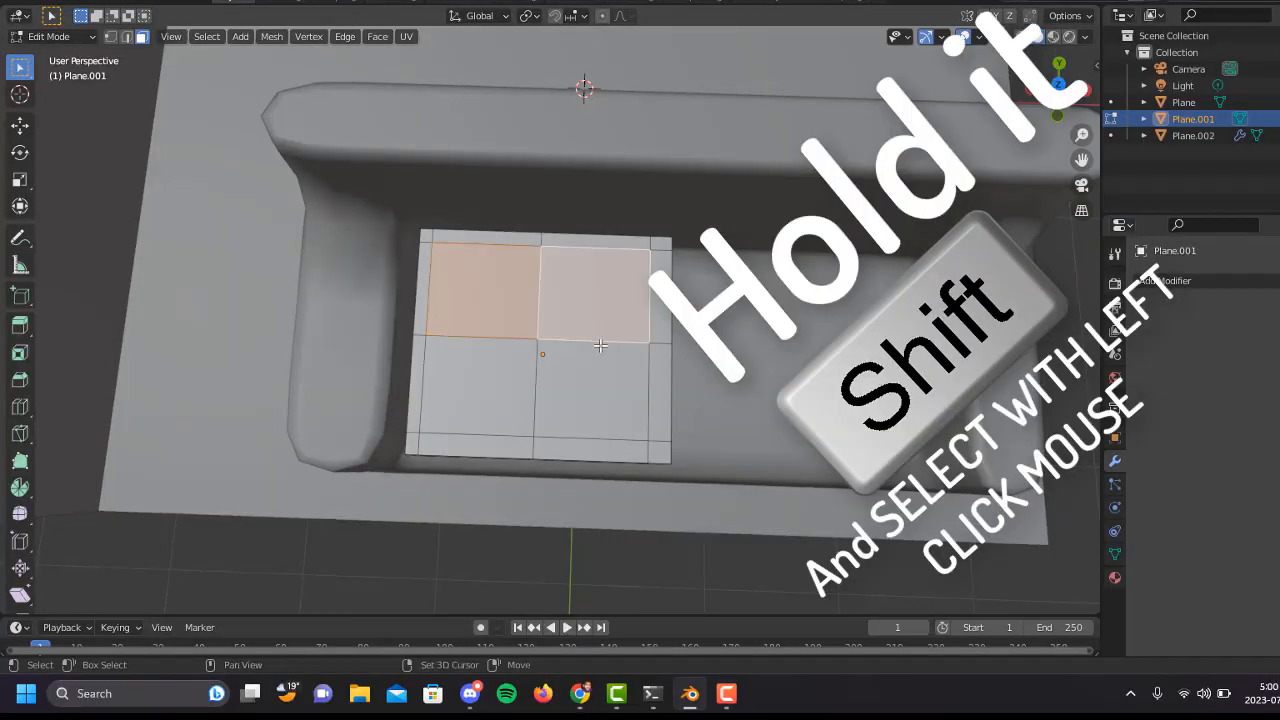
left_click(462, 410, "shift")
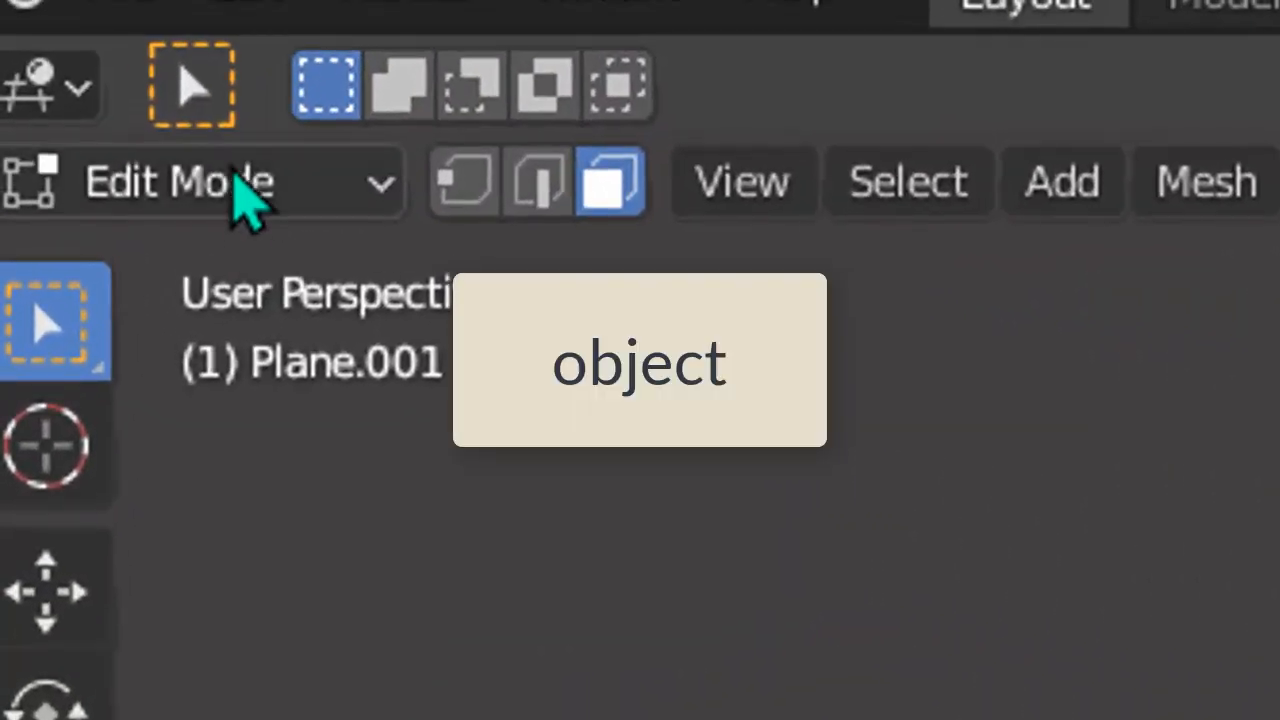
Step: Return to Object Mode and apply Shade Smooth to the cushion
left_click(243, 202)
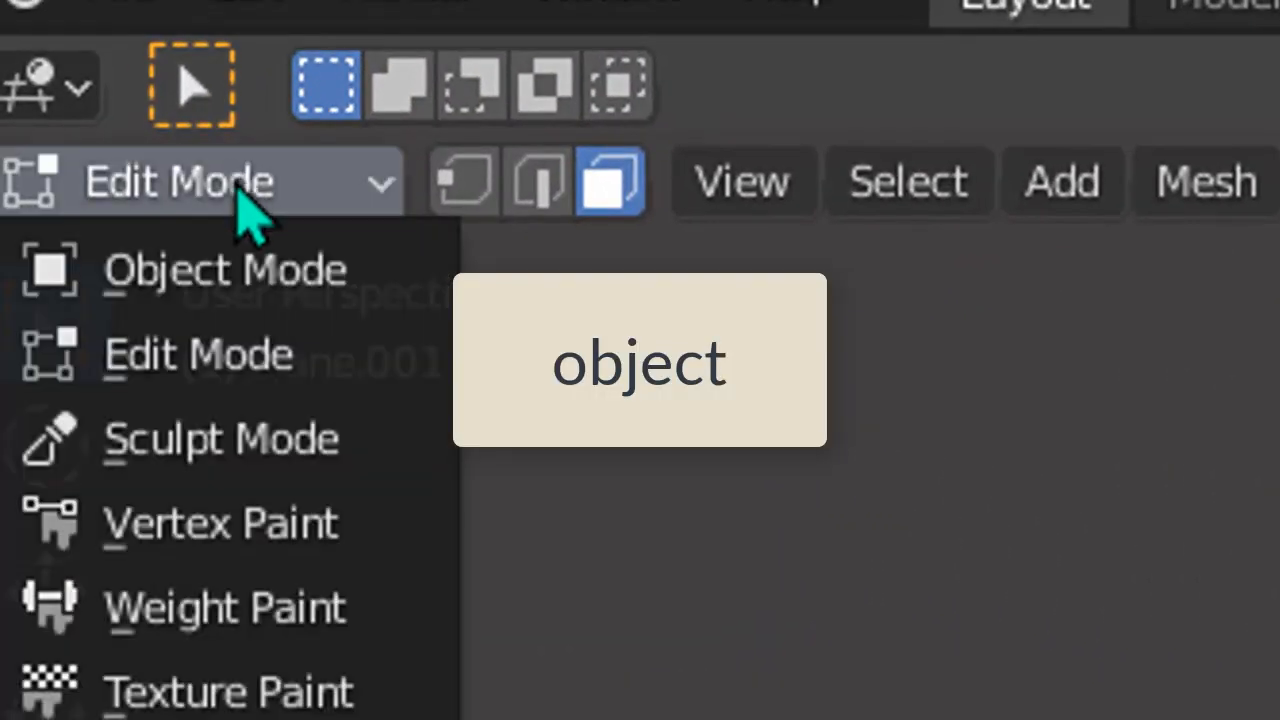
left_click(229, 293)
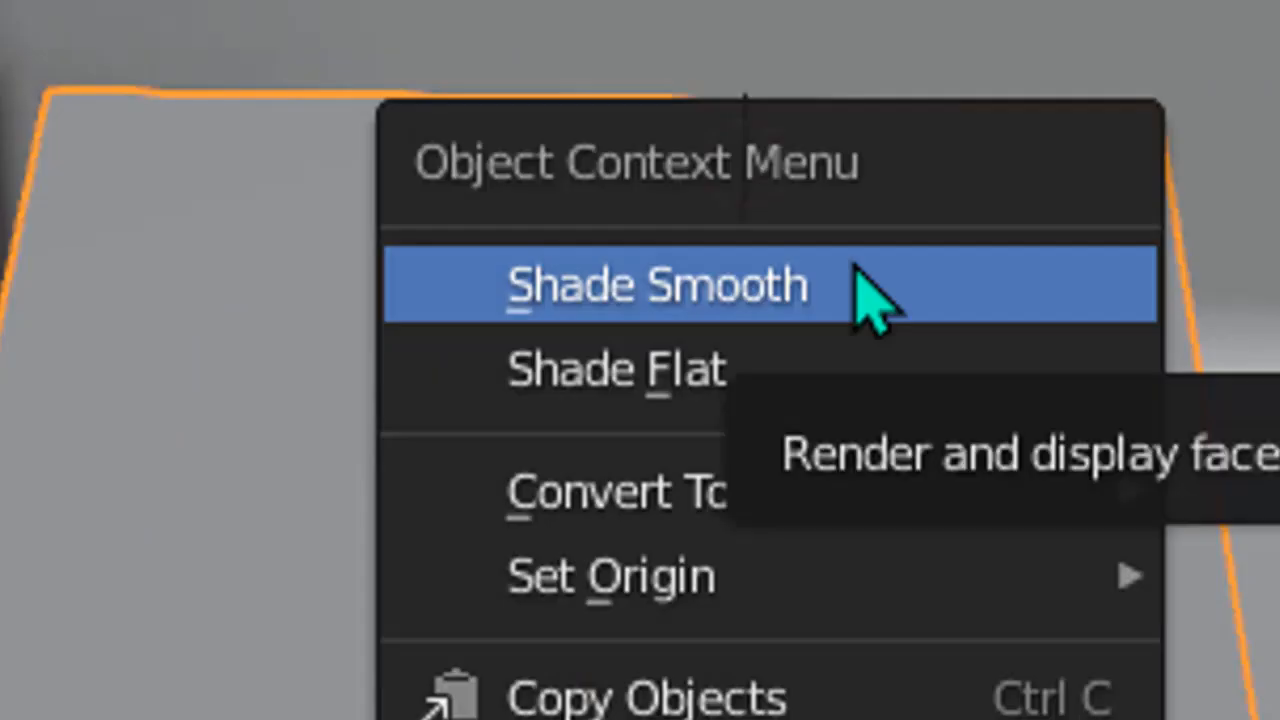
left_click(808, 290)
Step: Add a Subdivision Surface modifier to the cushion, set its render level to 2 and raise its viewport level by one
left_click(949, 507)
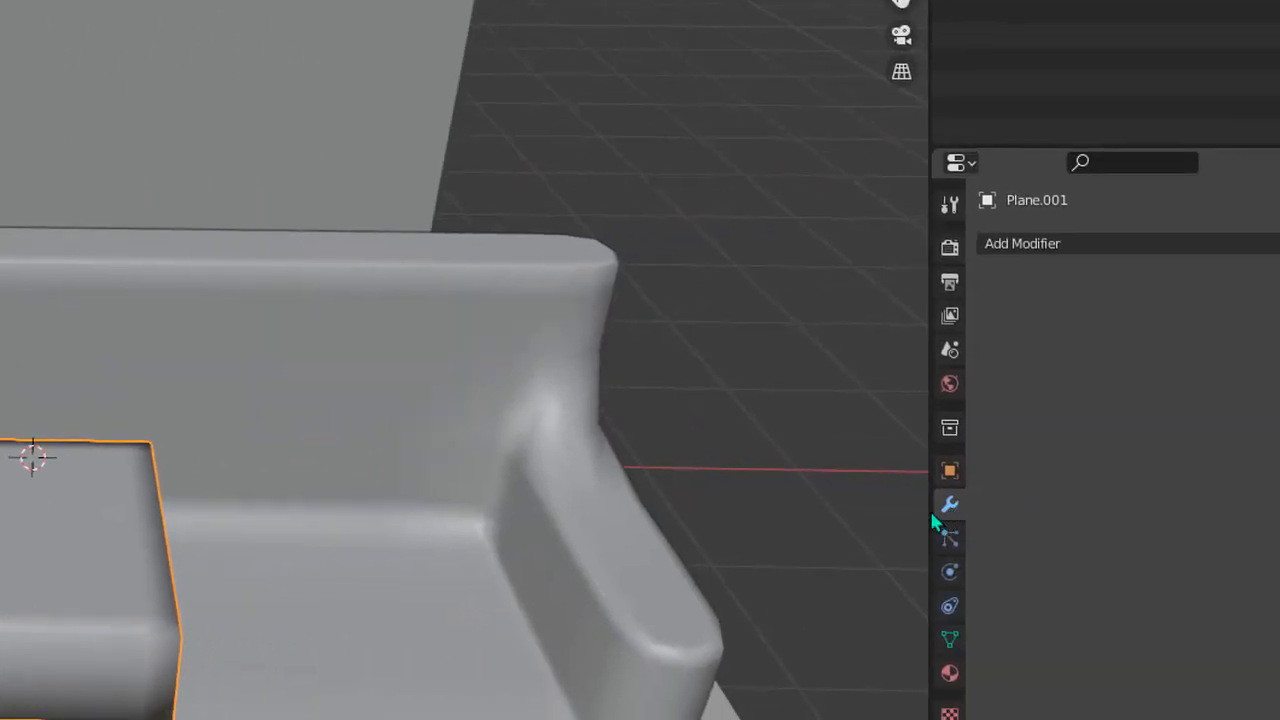
left_click(1060, 246)
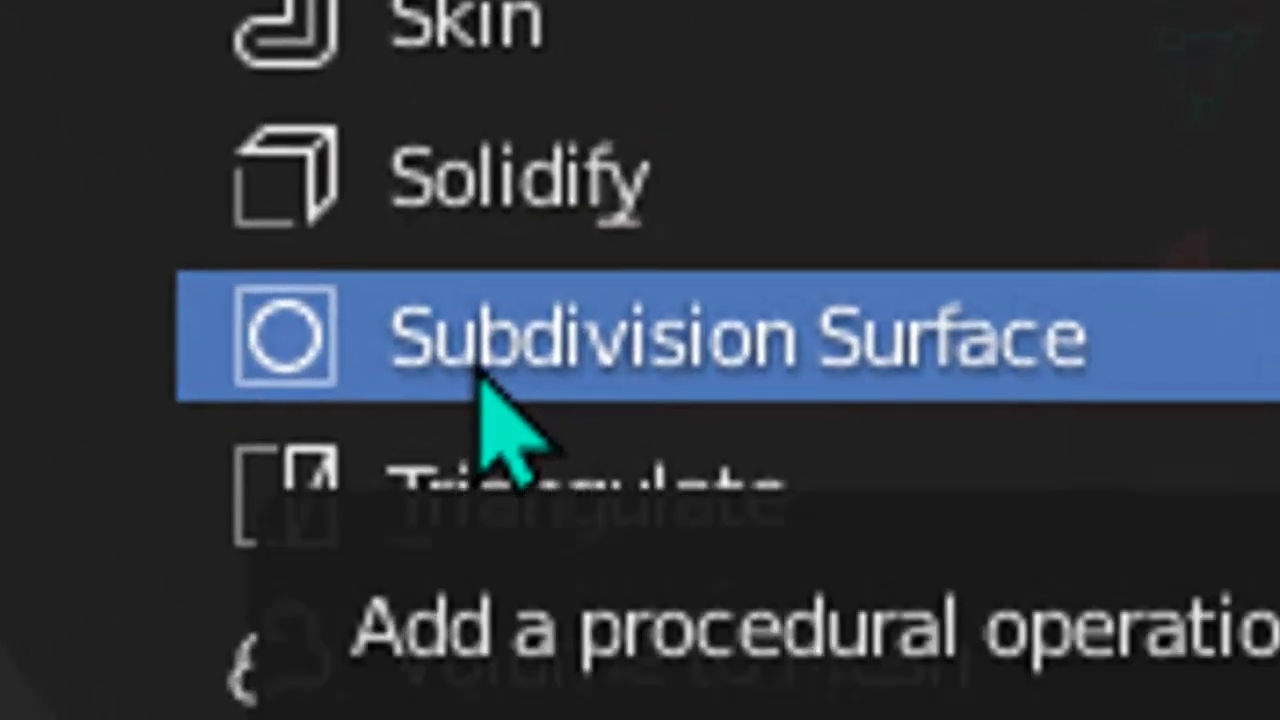
left_click(480, 366)
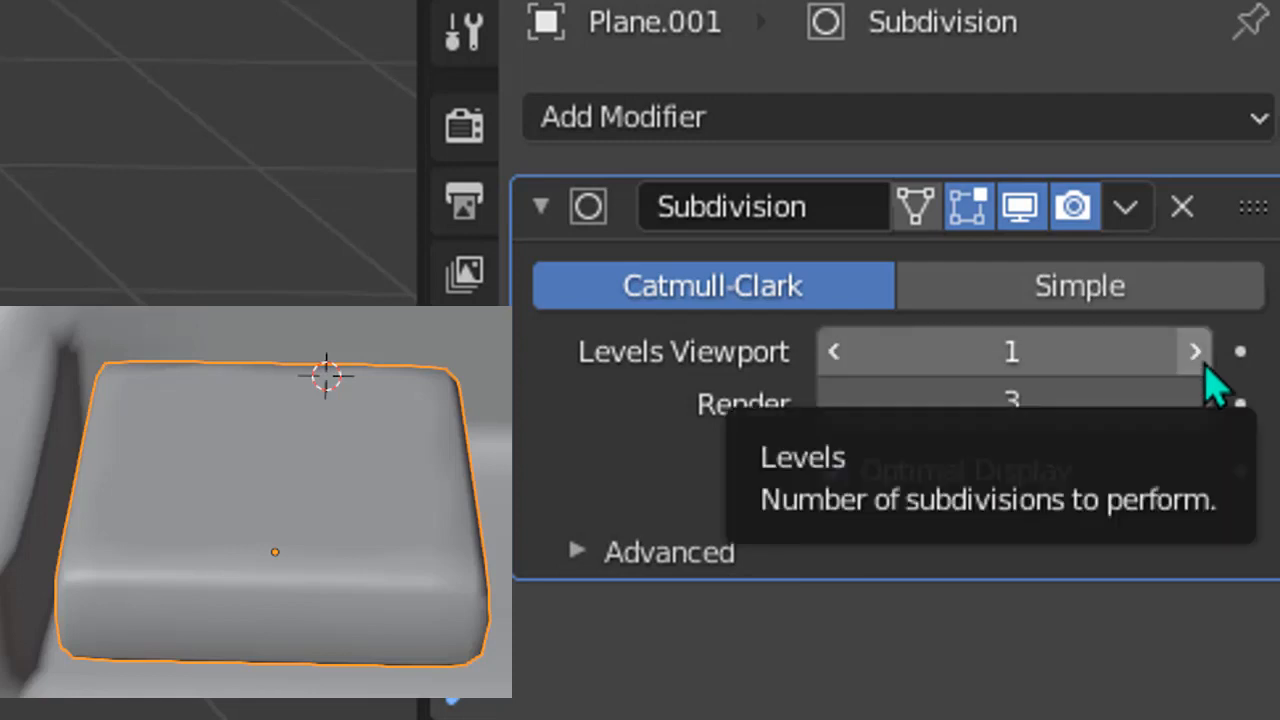
left_click(835, 403)
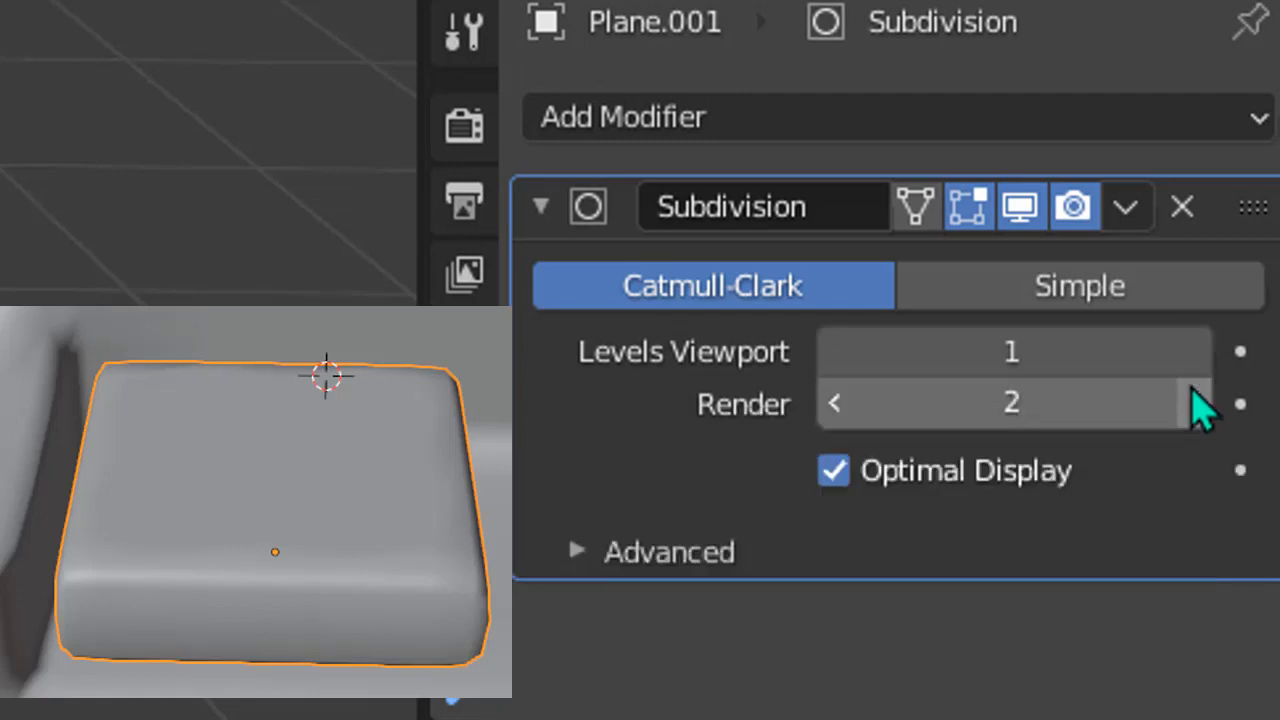
left_click(1195, 351)
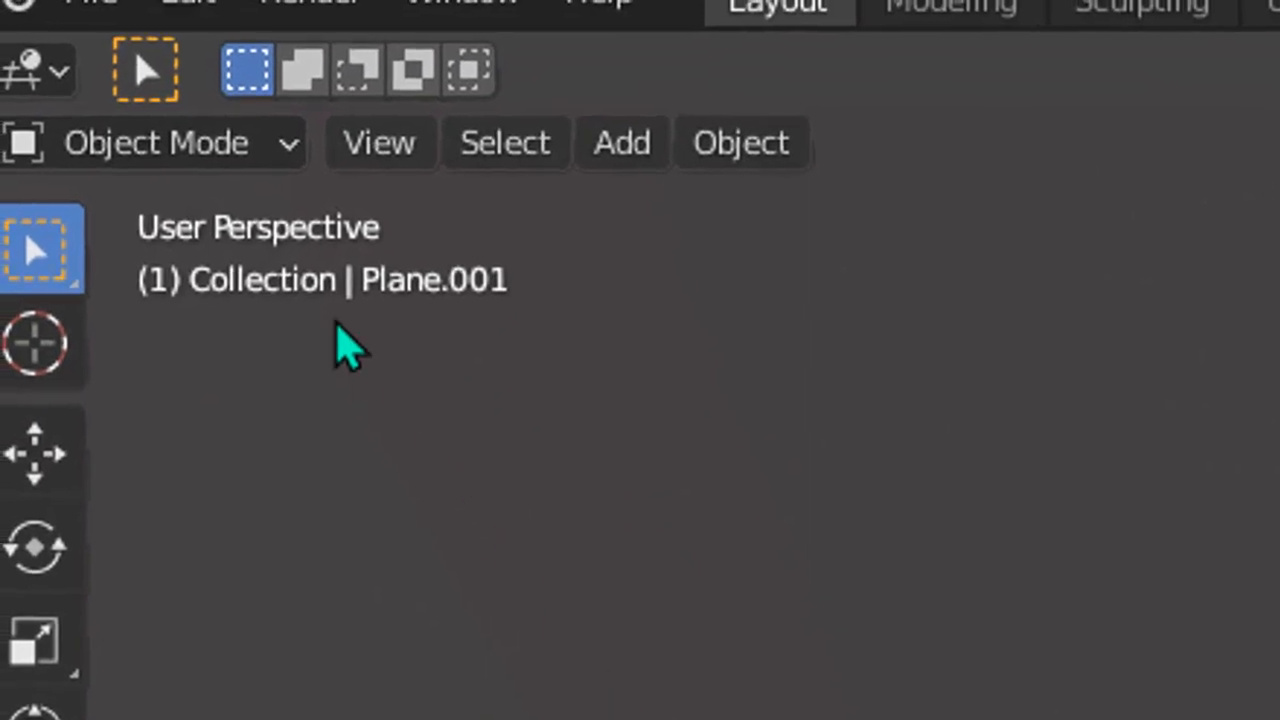
Step: Switch the cushion back to Edit Mode
left_click(266, 134)
left_click(271, 270)
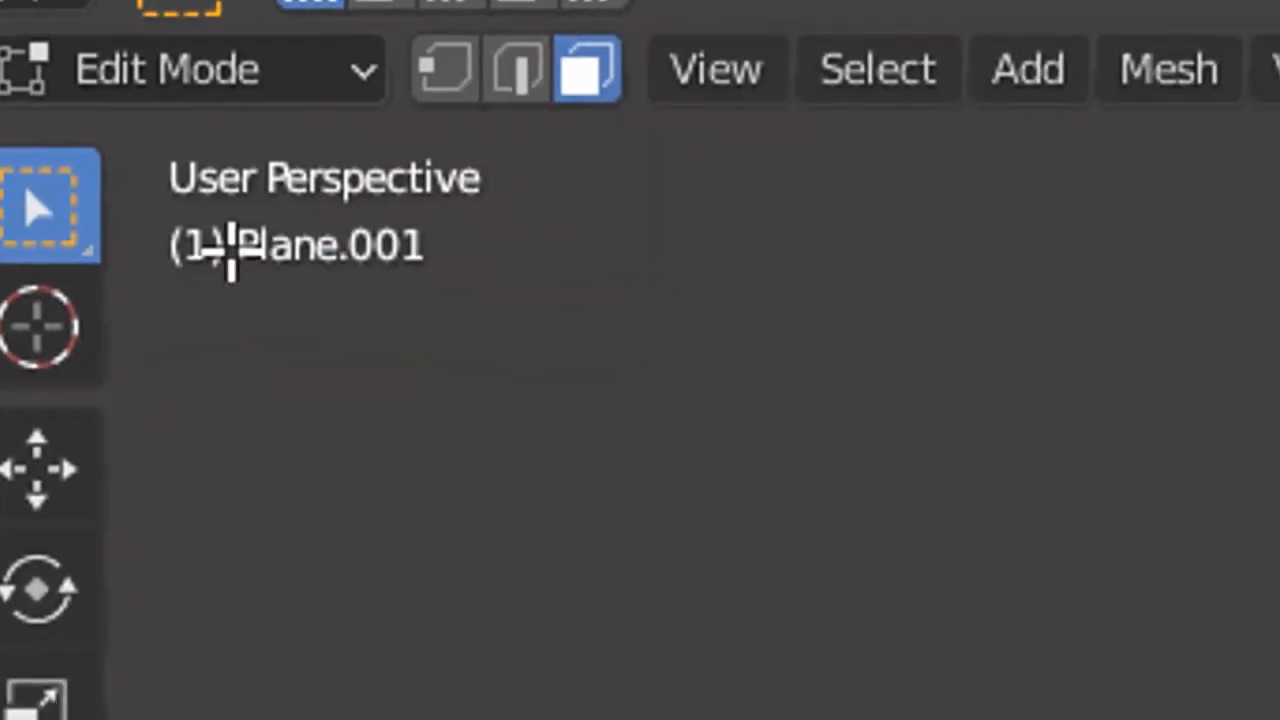